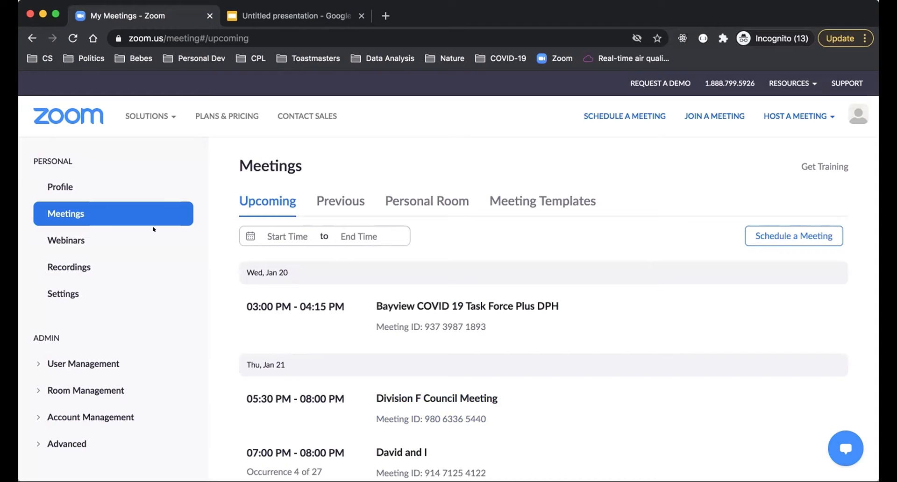
Step: Open the personal account settings and examine the Waiting Room setting and its options in the Security section
left_click(62, 293)
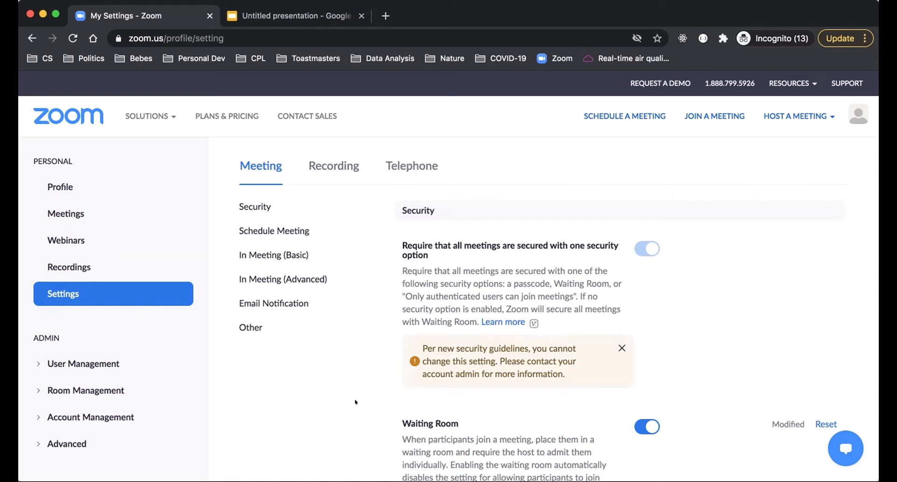
scroll(355, 402, "down", 4)
scroll(355, 402, "up", 2)
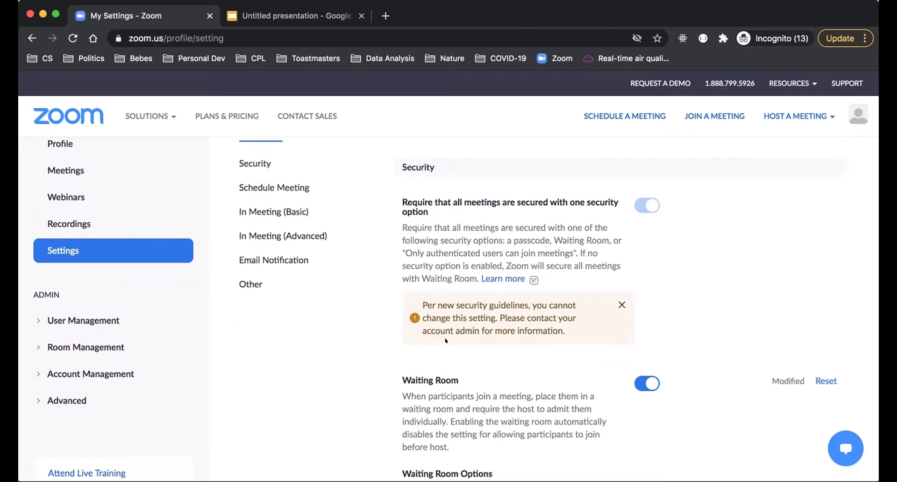
scroll(445, 341, "down", 4)
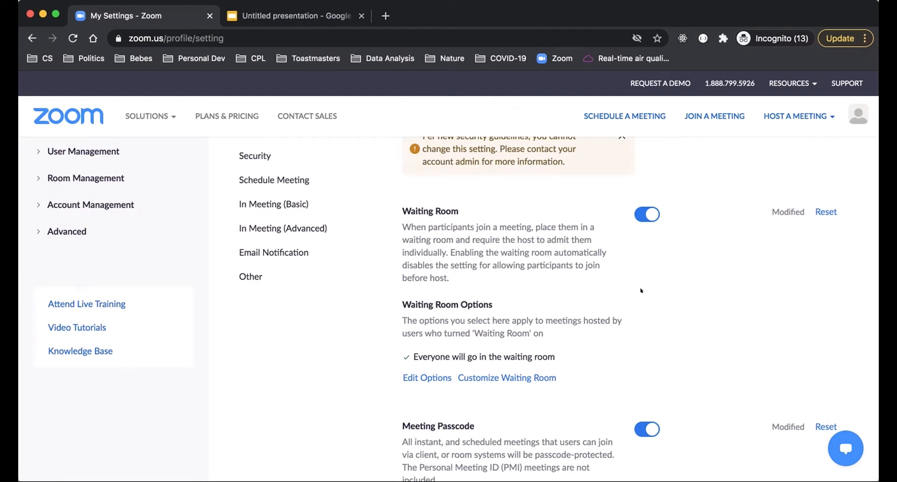
scroll(641, 291, "down", 3)
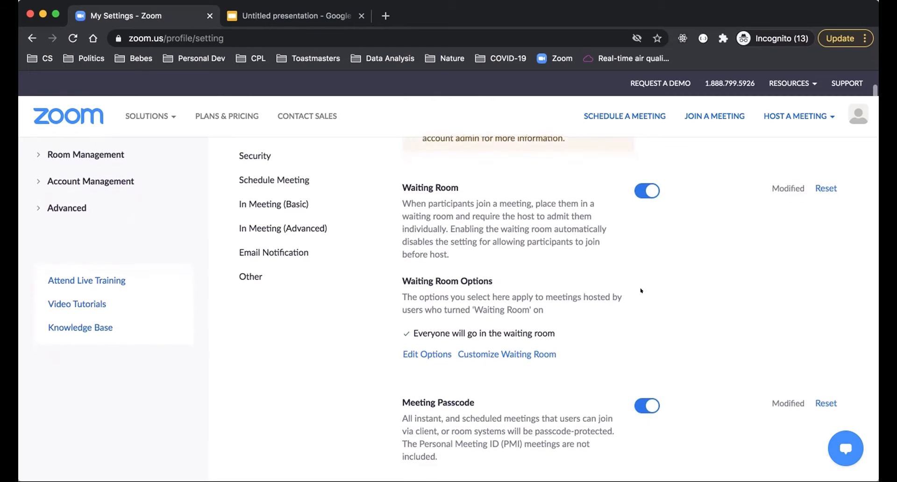
left_click_drag(406, 268, 548, 259)
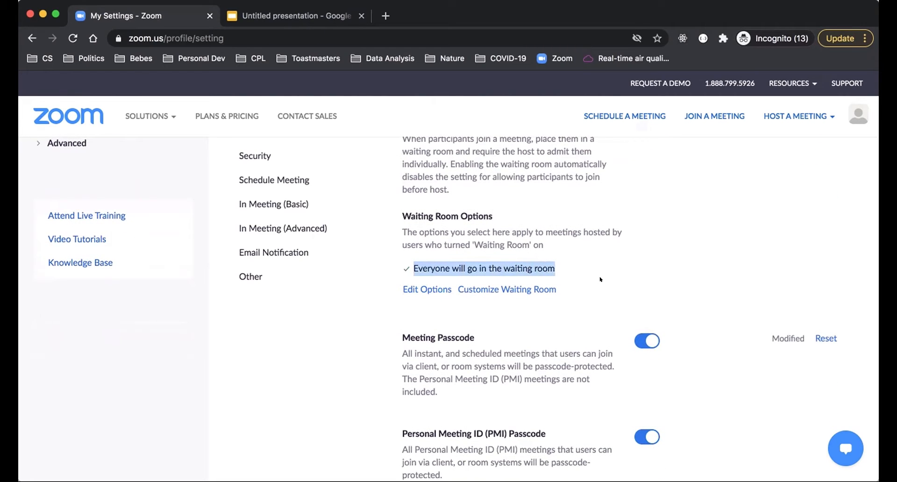
left_click(367, 280)
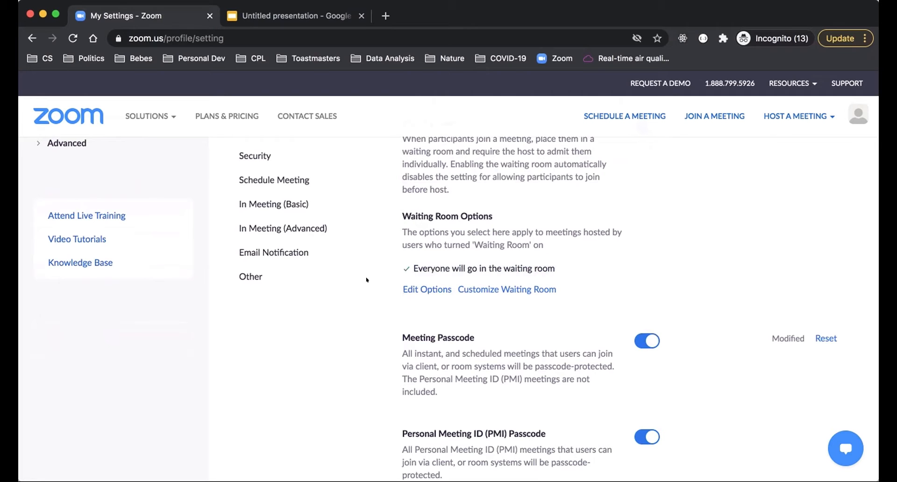
Step: View the Customize Waiting Room dialog with its waiting message, and close it without making changes
left_click(509, 289)
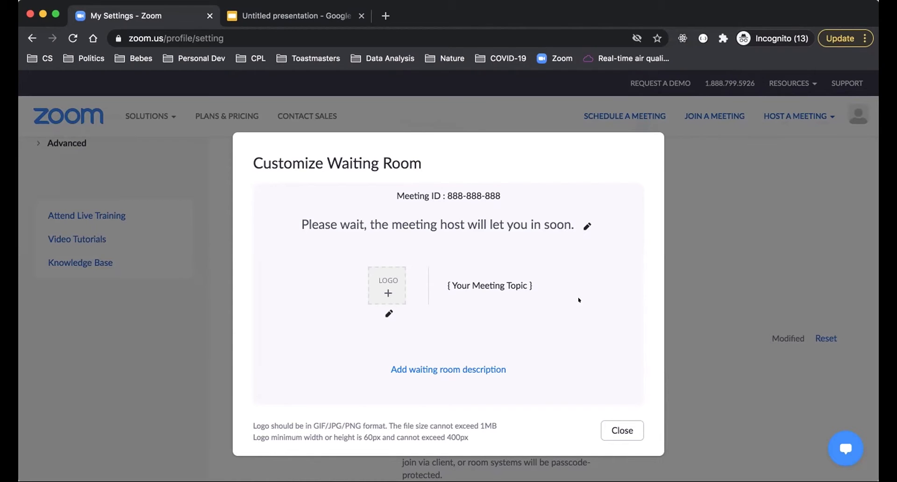
left_click_drag(305, 217, 559, 218)
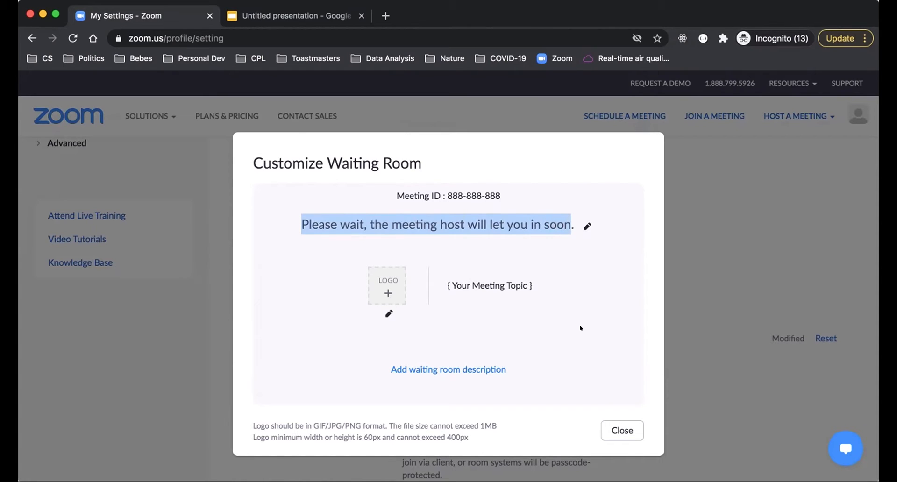
left_click(612, 427)
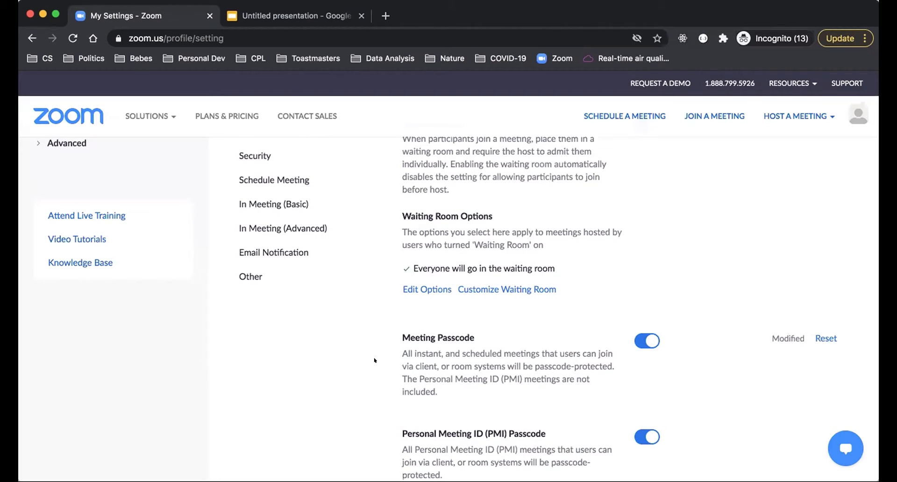
Step: Examine the meeting passcode settings, the embedded passcode in invite links, and the "Only authenticated users can join meetings" option
scroll(374, 360, "down", 3)
scroll(374, 361, "down", 3)
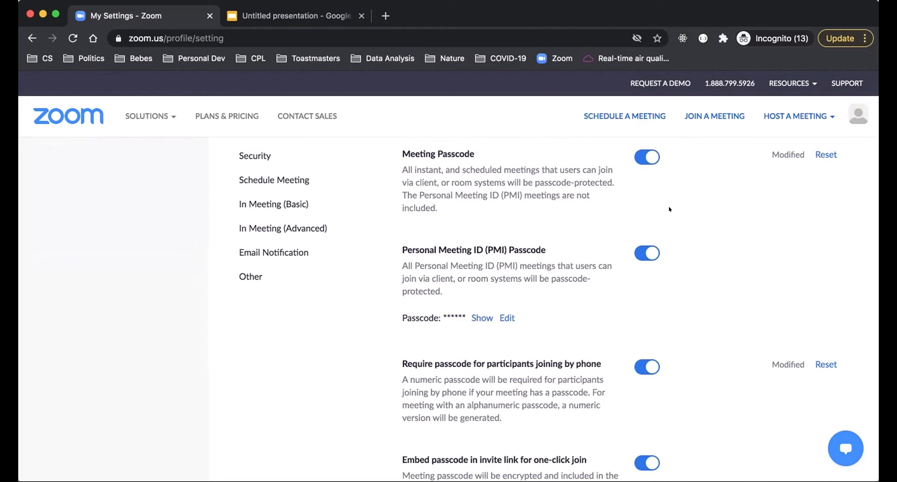
scroll(670, 310, "down", 5)
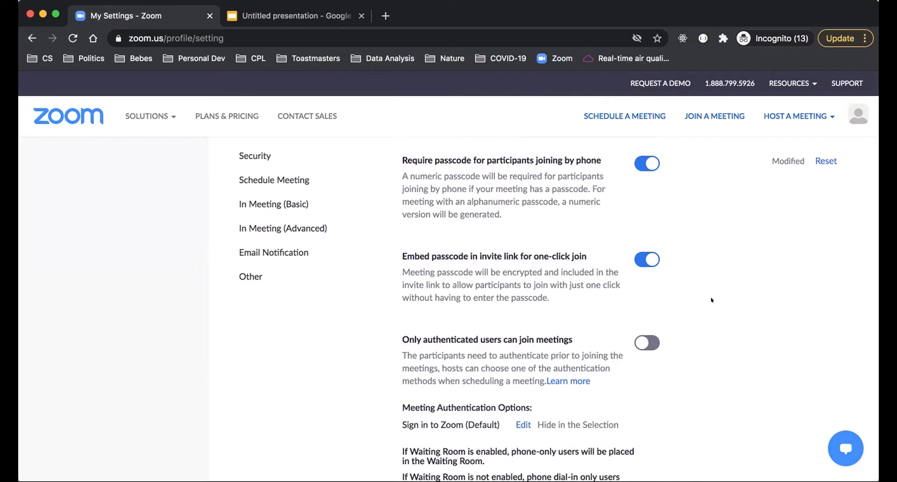
scroll(711, 300, "down", 3)
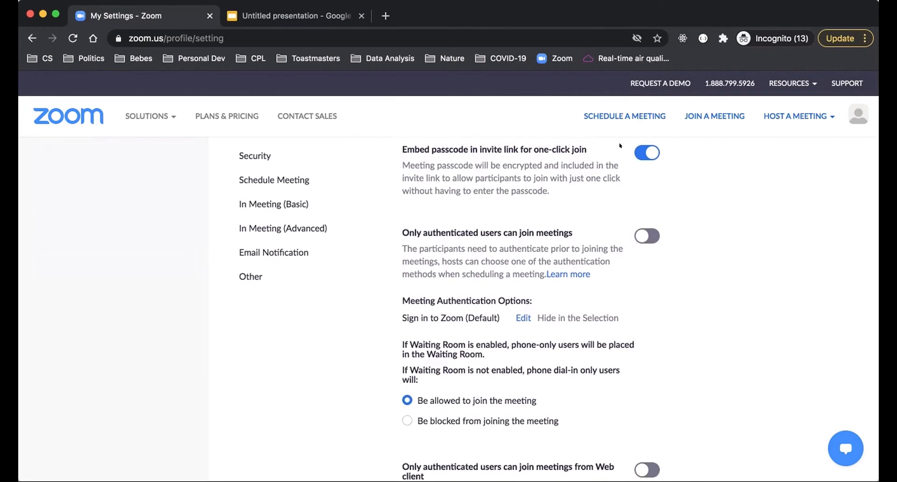
left_click_drag(552, 191, 447, 135)
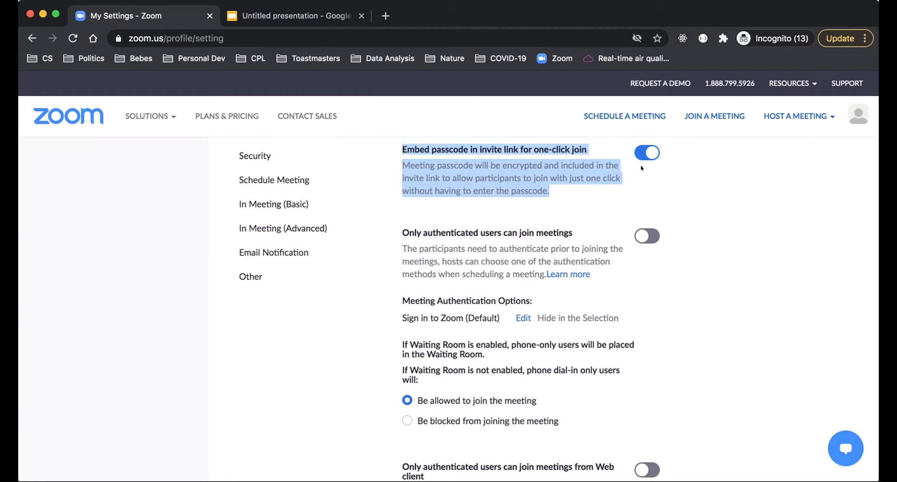
left_click(691, 187)
scroll(691, 316, "down", 2)
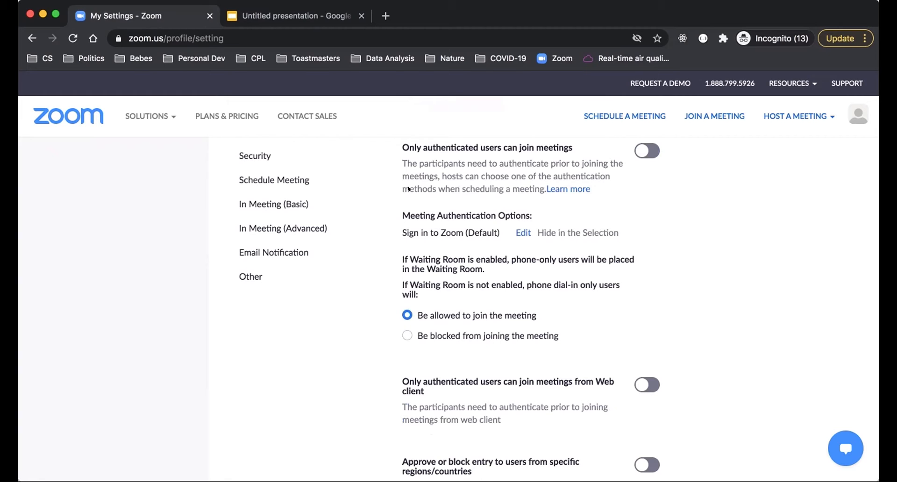
left_click_drag(397, 145, 558, 156)
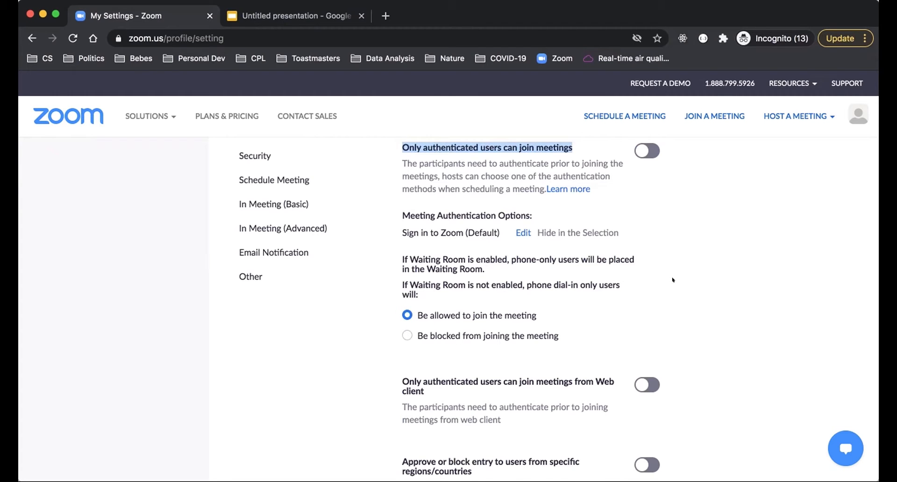
Step: Examine the Schedule Meeting settings, including video, audio type, joining before host, and muting all participants when they join
scroll(673, 280, "down", 5)
scroll(673, 279, "down", 3)
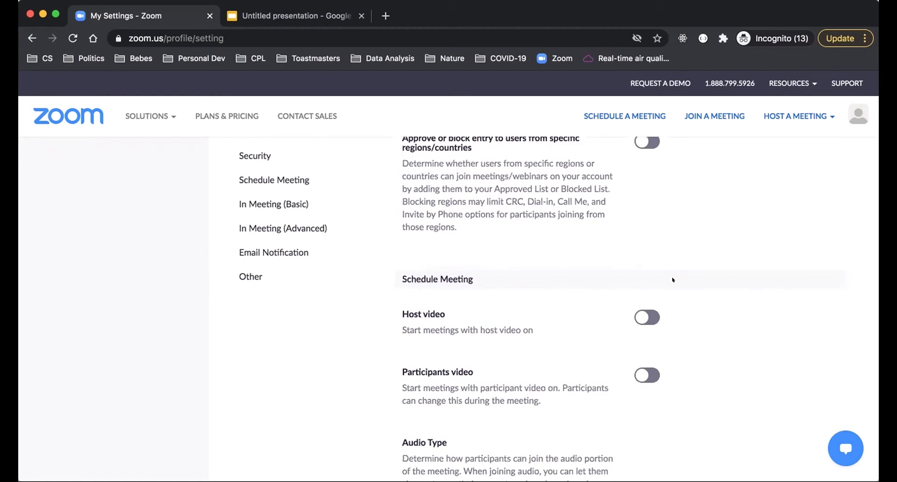
scroll(673, 279, "down", 3)
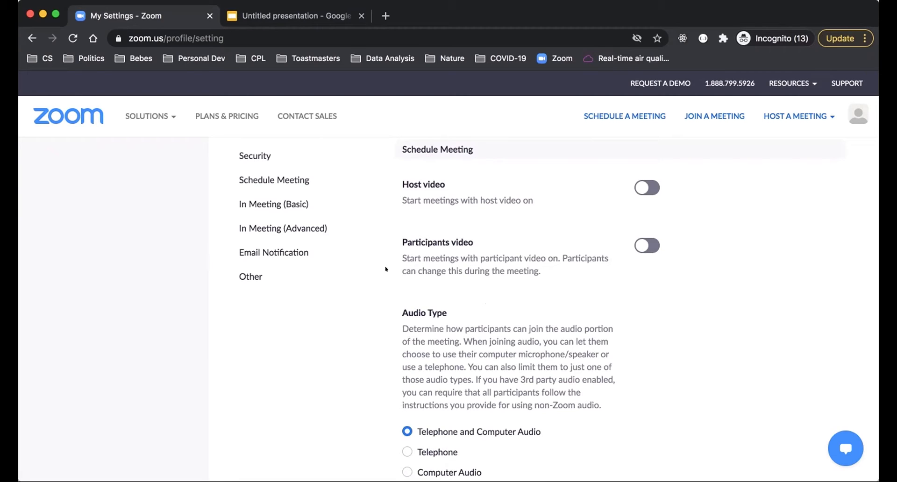
scroll(385, 319, "down", 5)
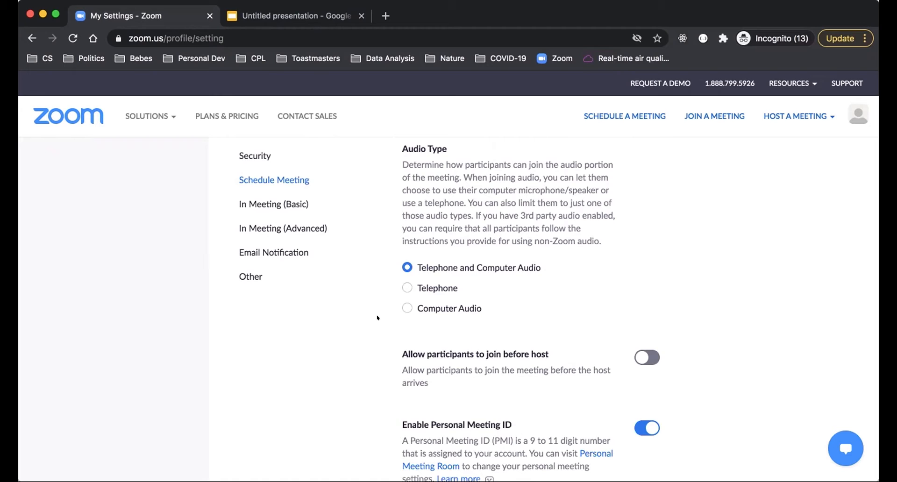
scroll(378, 318, "down", 5)
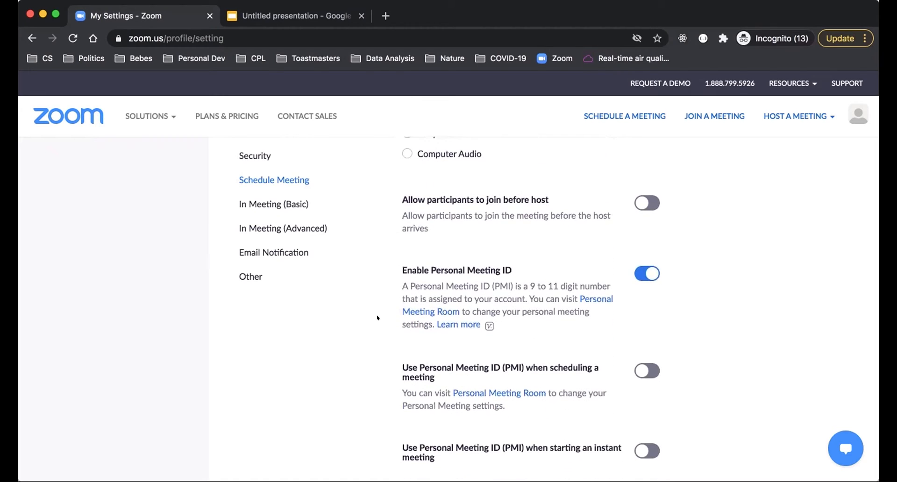
scroll(377, 248, "down", 2)
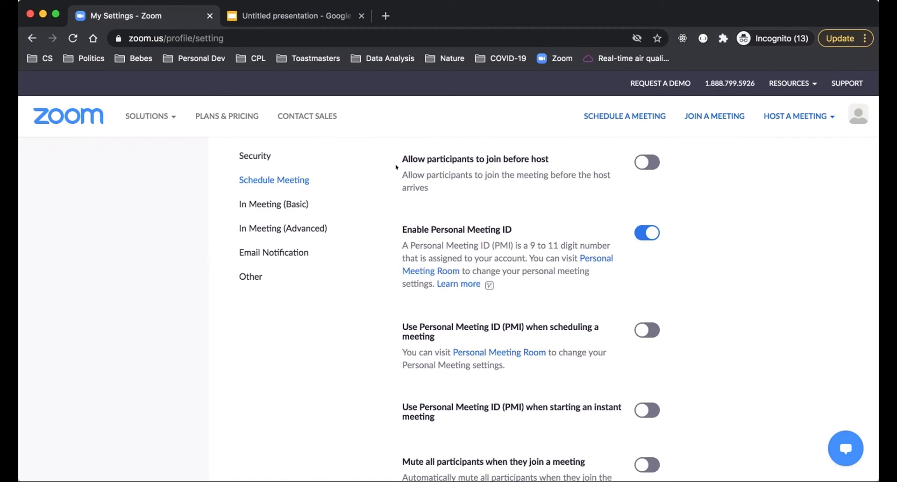
left_click_drag(397, 155, 549, 157)
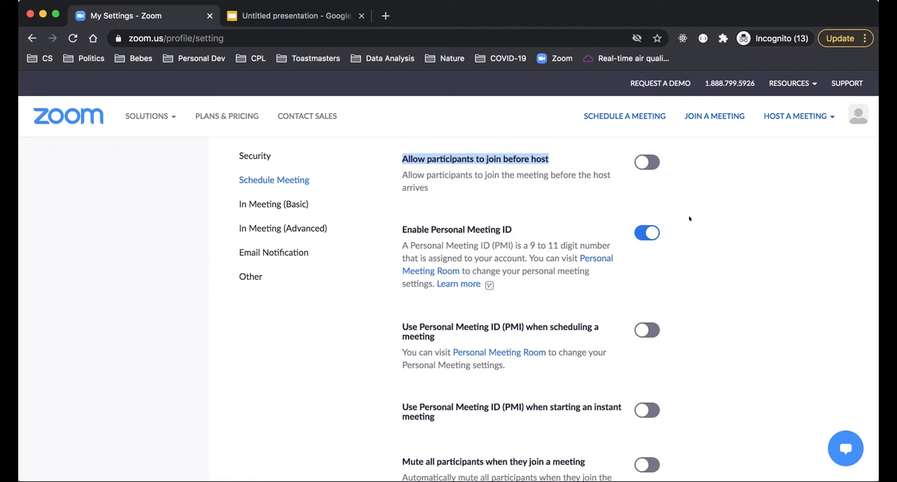
scroll(689, 218, "down", 5)
scroll(689, 218, "down", 3)
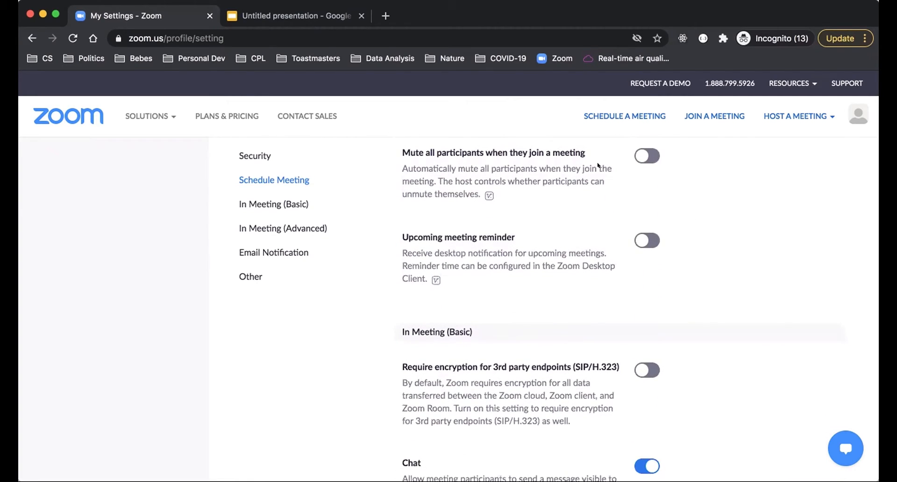
left_click_drag(397, 146, 570, 148)
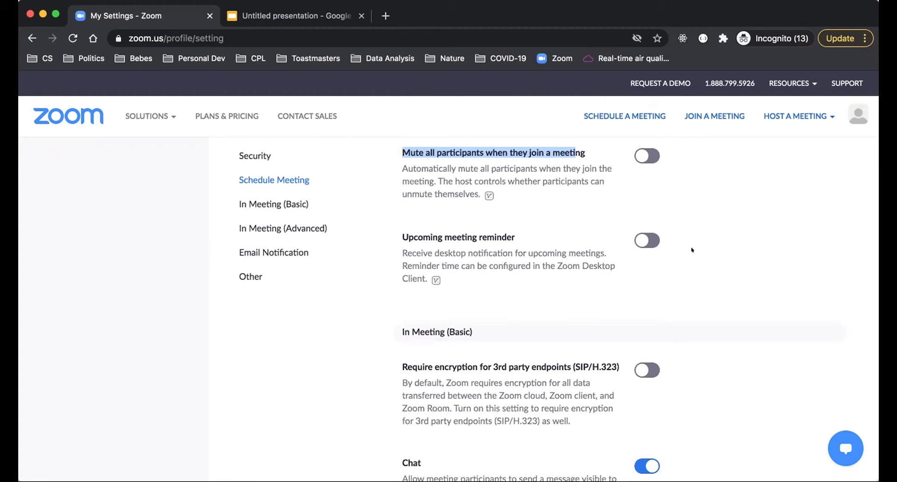
Step: Examine the In Meeting (Basic) settings for 3rd party endpoint encryption, chat, and private chat
scroll(692, 250, "down", 5)
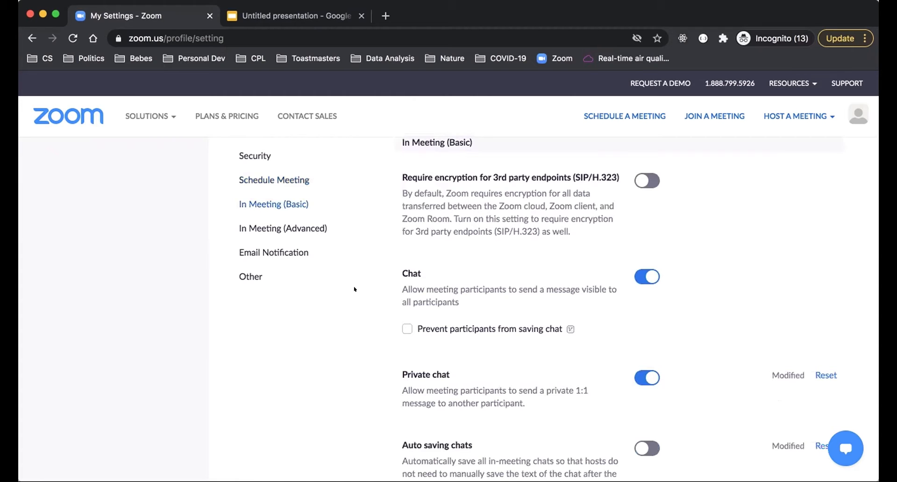
scroll(355, 292, "down", 3)
scroll(357, 298, "up", 2)
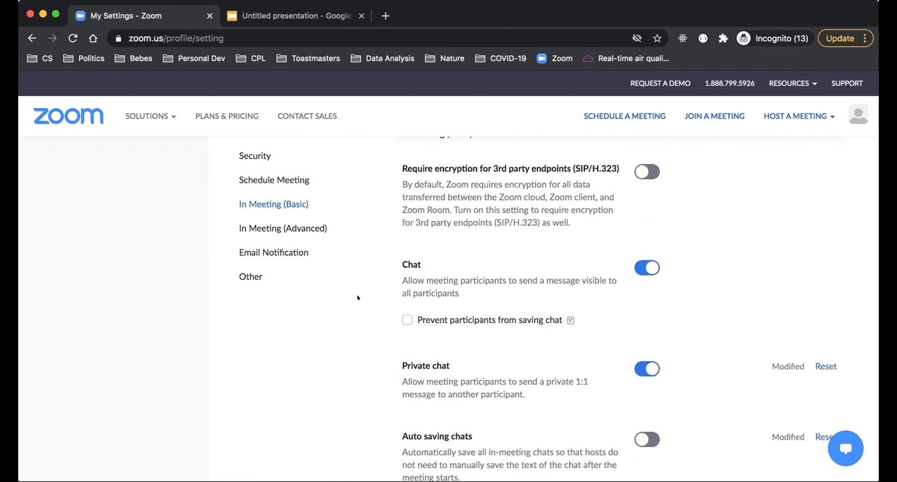
scroll(357, 298, "up", 1)
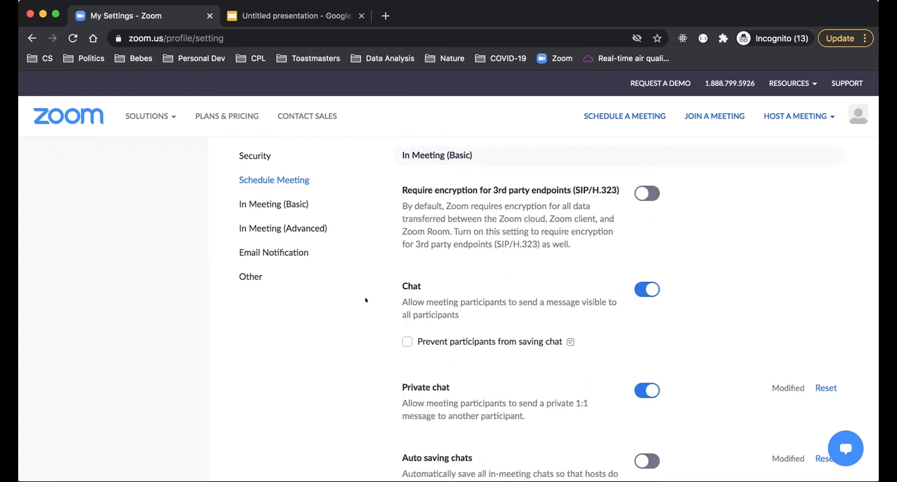
left_click_drag(397, 186, 618, 186)
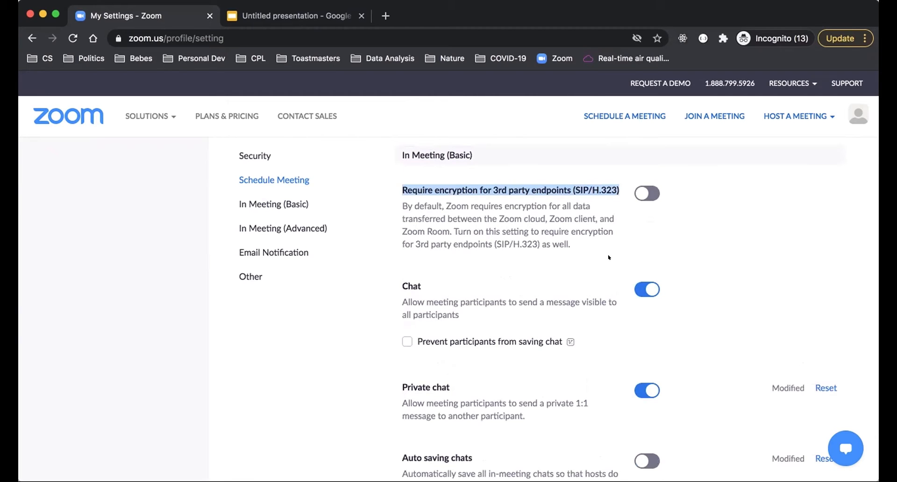
left_click(396, 300)
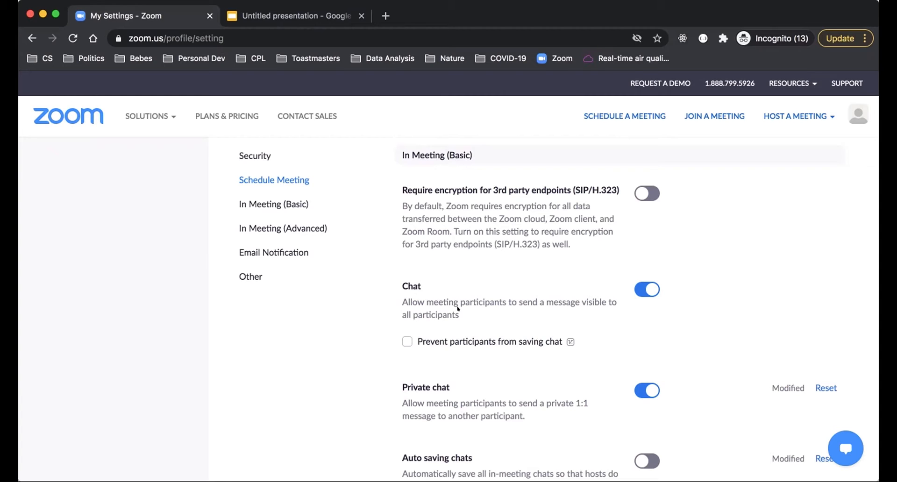
scroll(458, 308, "down", 5)
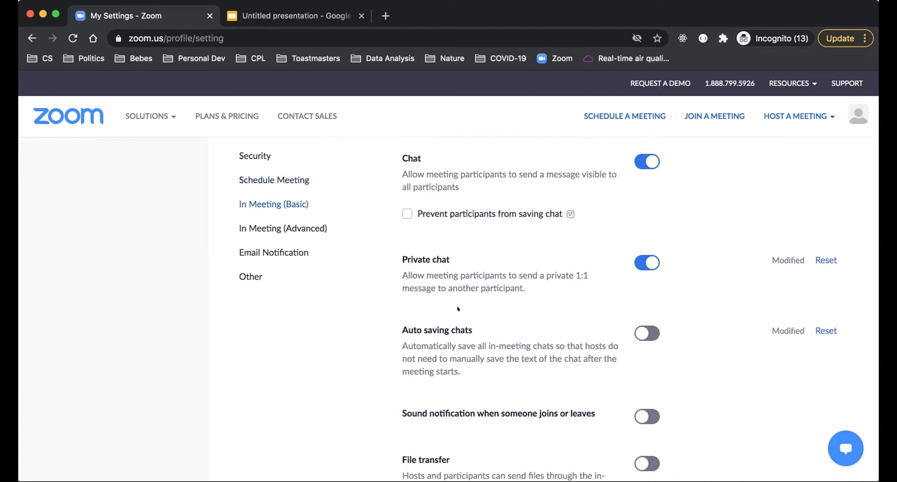
scroll(458, 308, "down", 4)
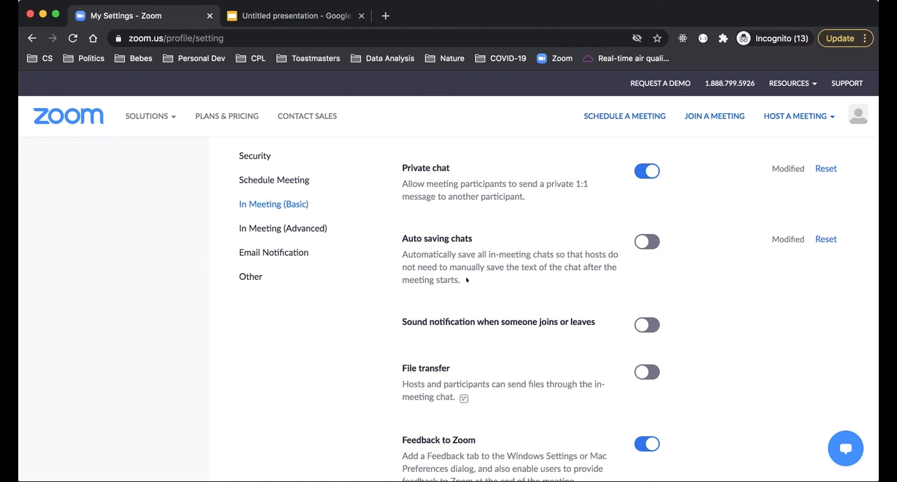
Step: Turn the Auto saving chats setting on and back off
scroll(467, 279, "down", 3)
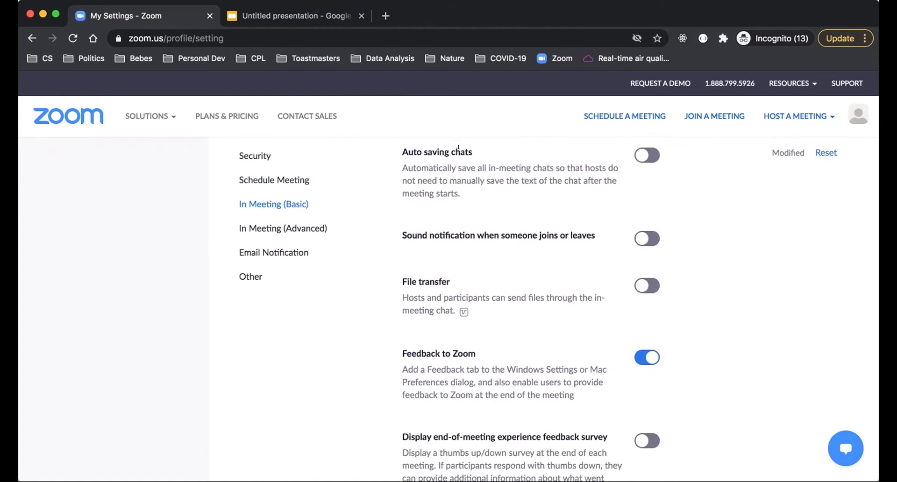
left_click(643, 150)
left_click(637, 150)
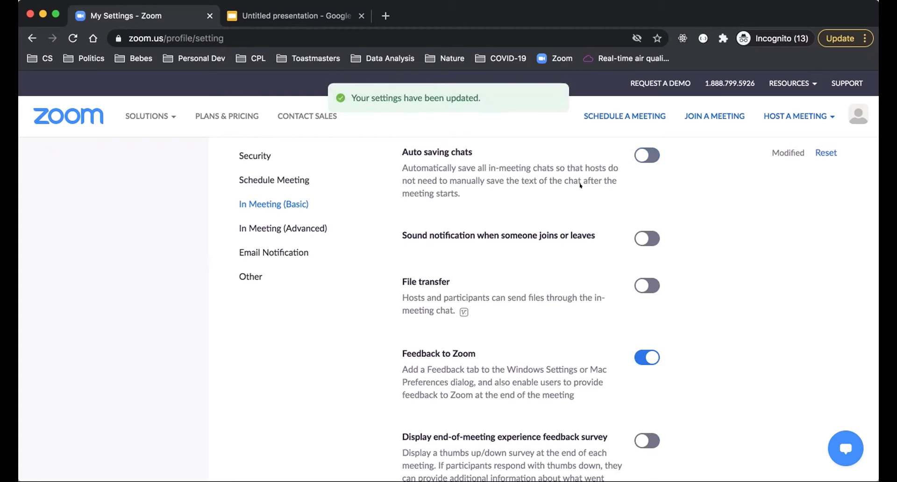
Step: Examine the "Sound notification when someone joins or leaves" and File transfer settings
scroll(377, 338, "down", 1)
scroll(376, 338, "down", 2)
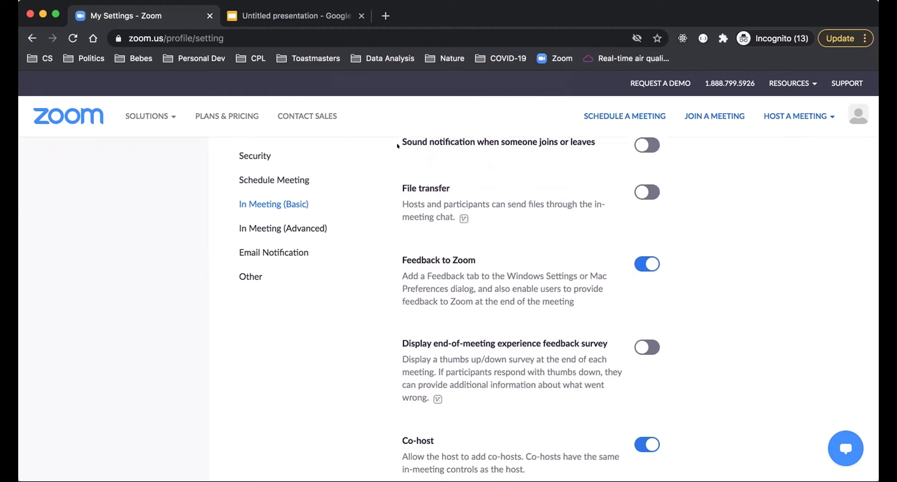
left_click_drag(398, 136, 591, 138)
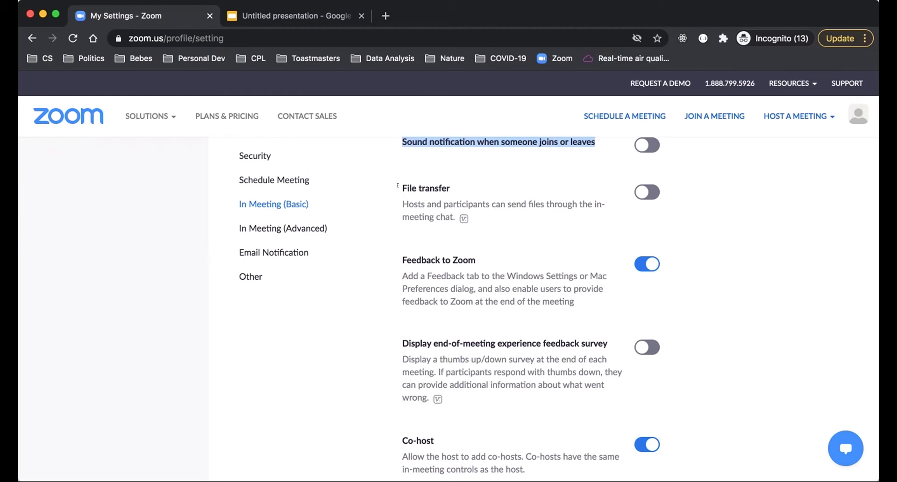
left_click_drag(398, 186, 458, 187)
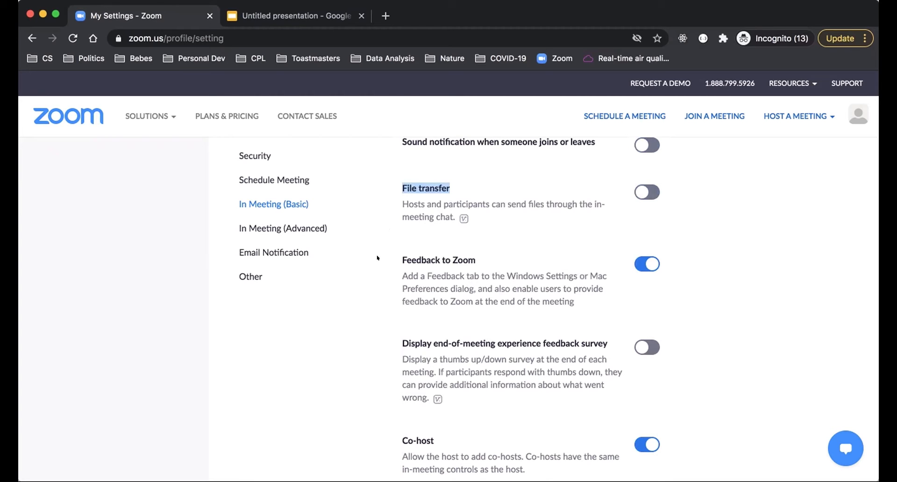
Step: Examine the Feedback to Zoom, end-of-meeting experience feedback survey, Co-host, Meeting Polls, and meeting control toolbar settings
scroll(378, 257, "down", 4)
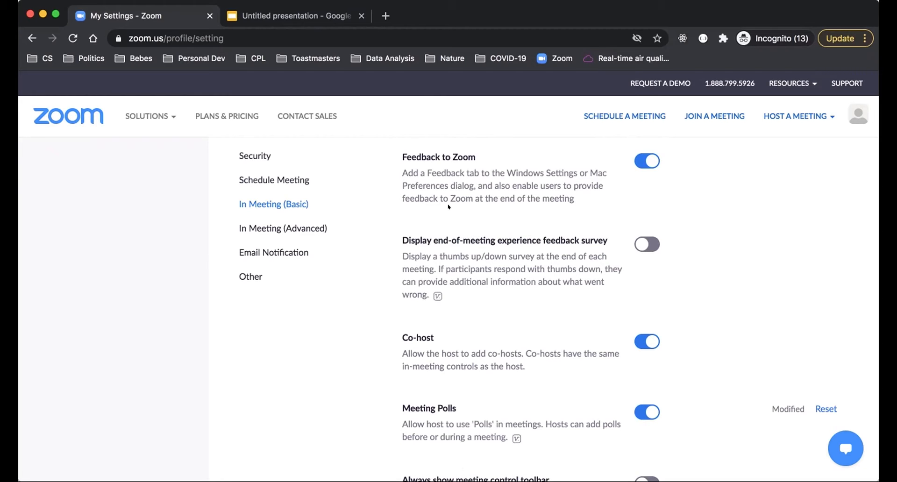
left_click_drag(397, 229, 602, 246)
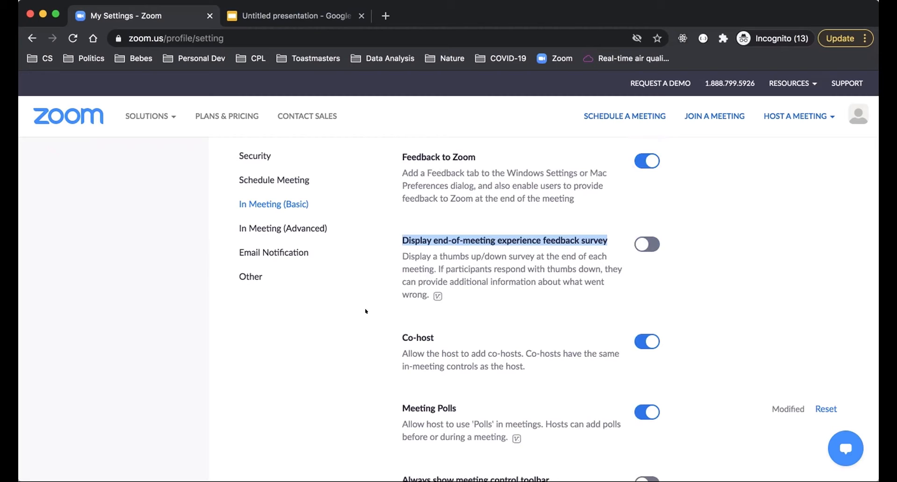
scroll(366, 313, "down", 5)
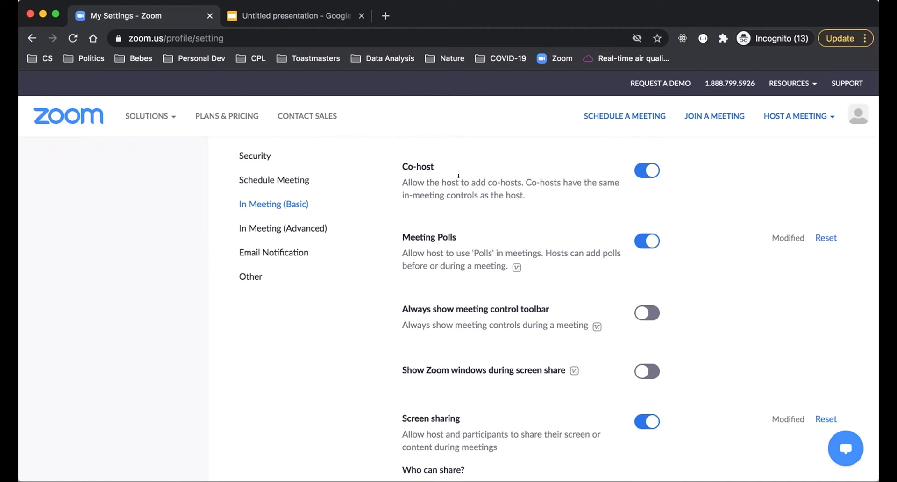
scroll(398, 257, "down", 2)
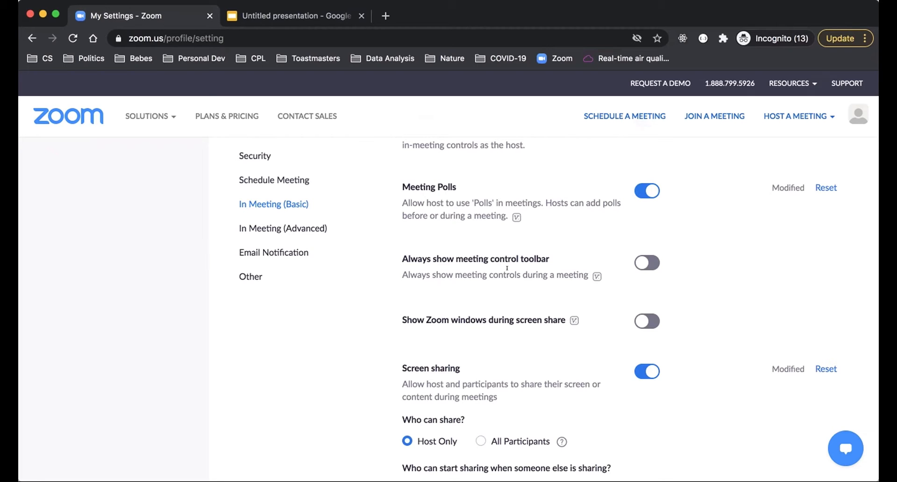
scroll(507, 268, "down", 3)
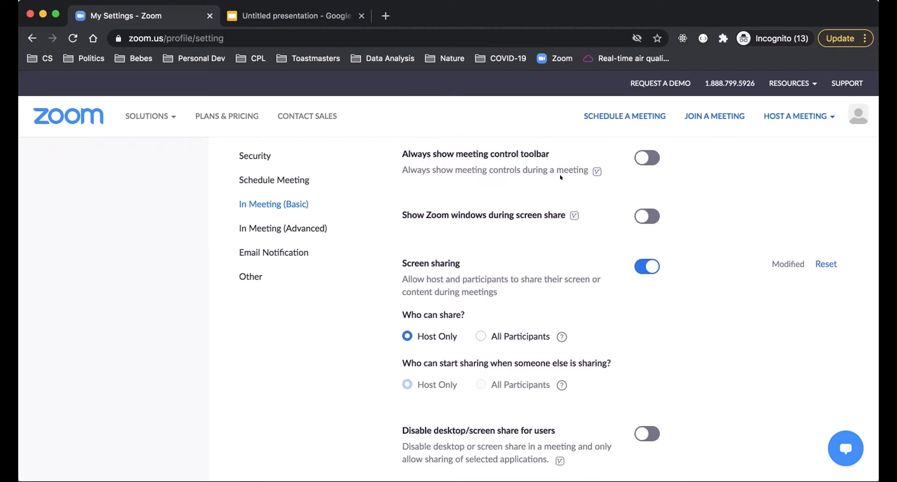
Step: Examine the "Show Zoom windows during screen share" setting and the Screen sharing options for who can share
scroll(446, 238, "down", 2)
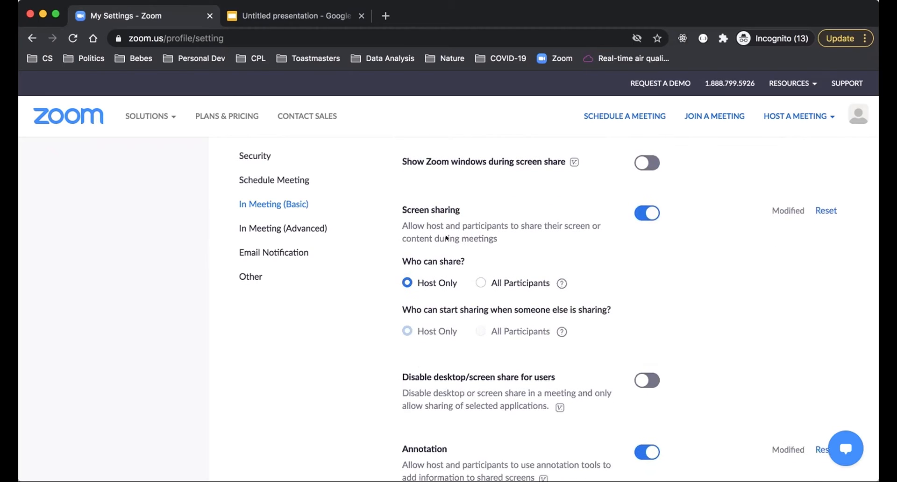
left_click_drag(397, 156, 560, 166)
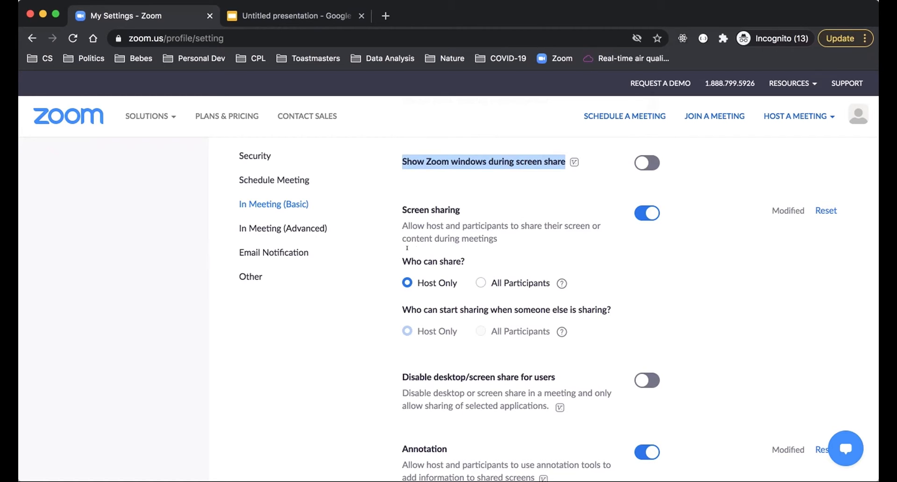
scroll(407, 227, "down", 2)
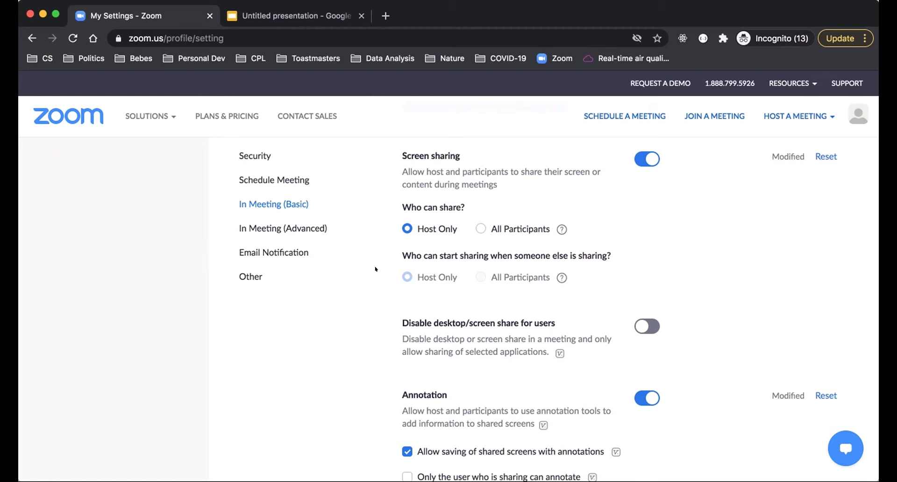
scroll(377, 299, "down", 4)
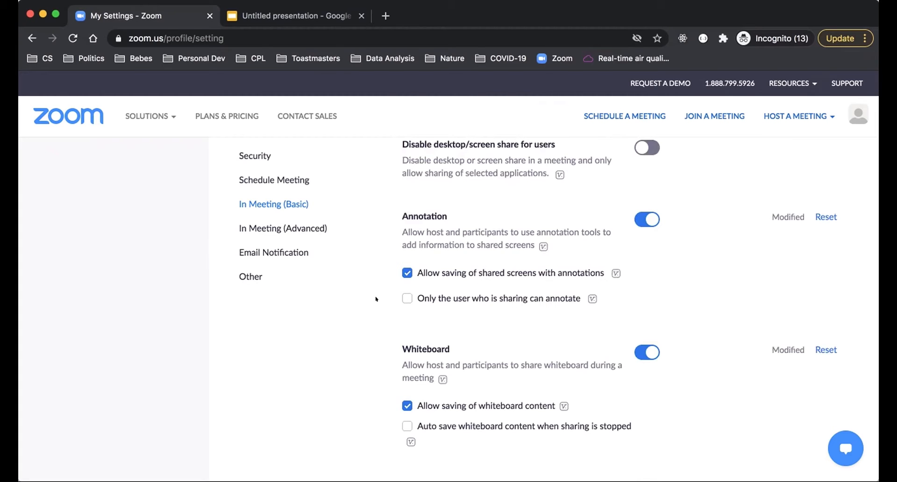
Step: Enable "Only the user who is sharing can annotate" under Annotation and save the change
scroll(376, 299, "down", 2)
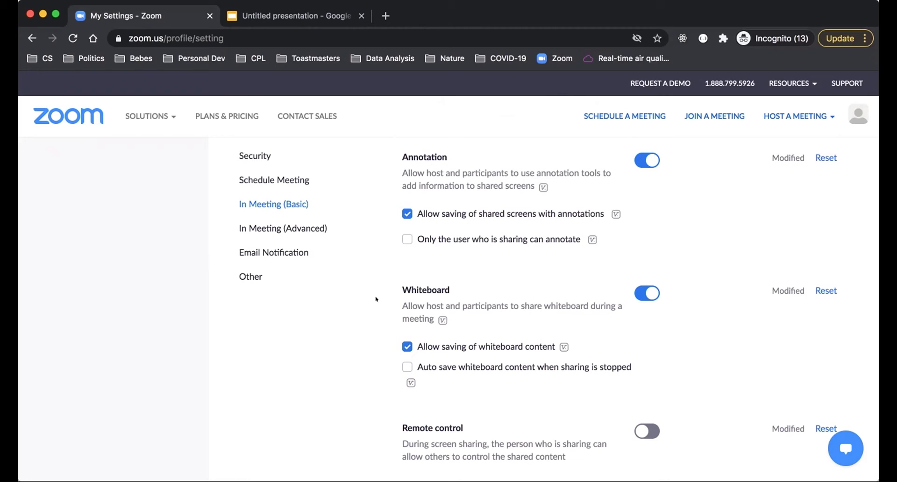
left_click(401, 238)
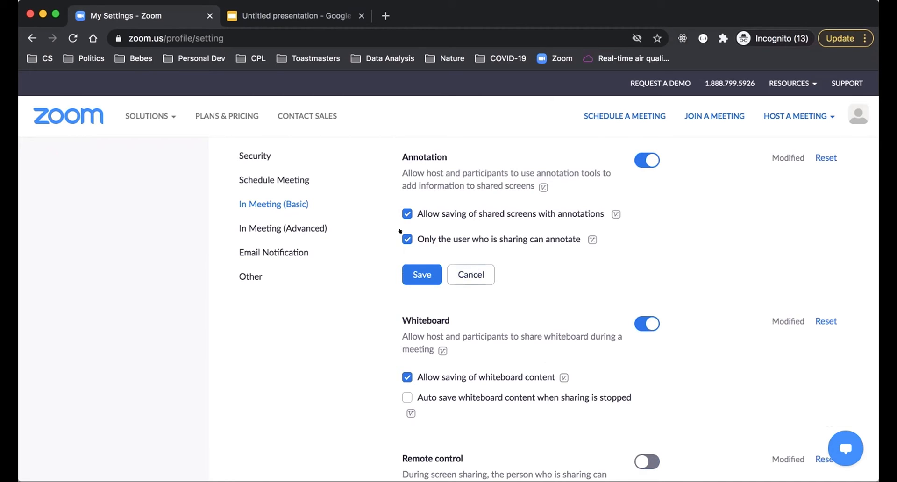
left_click(420, 274)
Step: Turn the Whiteboard option "Auto save whiteboard content when sharing is stopped" on and back off
scroll(352, 300, "down", 3)
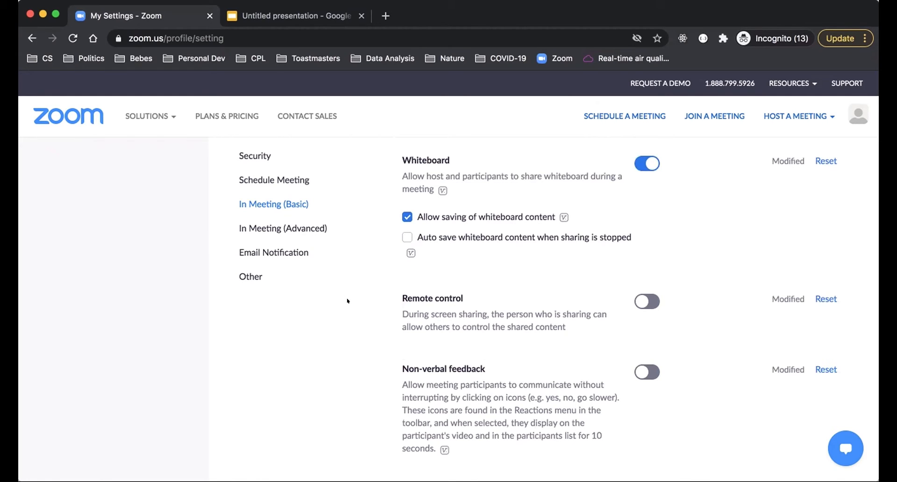
left_click(406, 236)
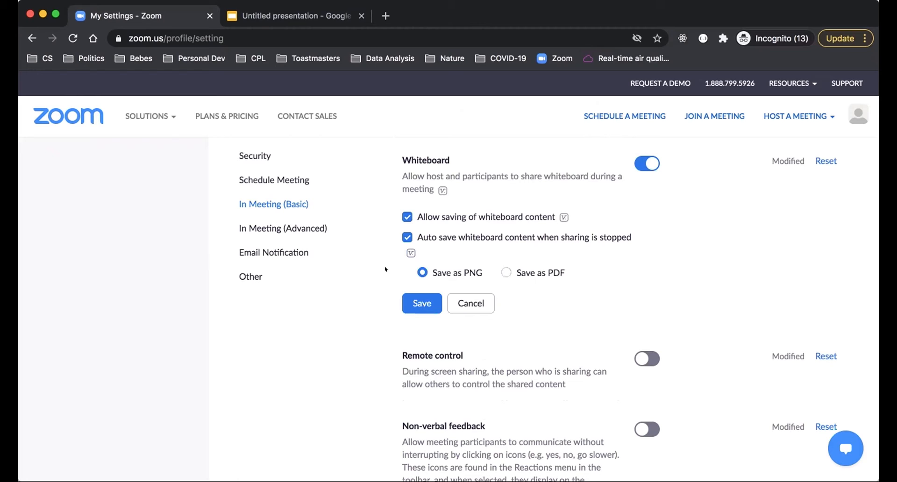
left_click(399, 230)
Step: Review the Remote control and Non-verbal feedback descriptions, and turn Non-verbal feedback on and back off
scroll(375, 340, "down", 3)
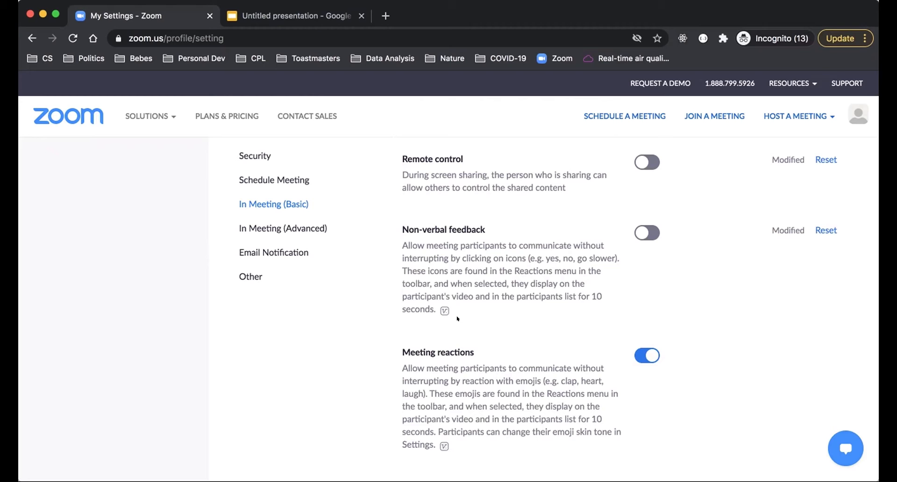
scroll(457, 319, "down", 3)
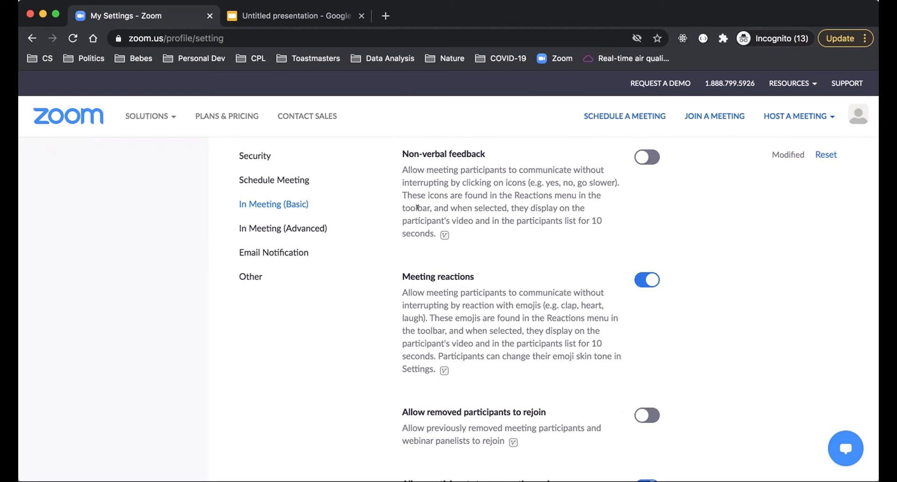
left_click_drag(405, 188, 589, 199)
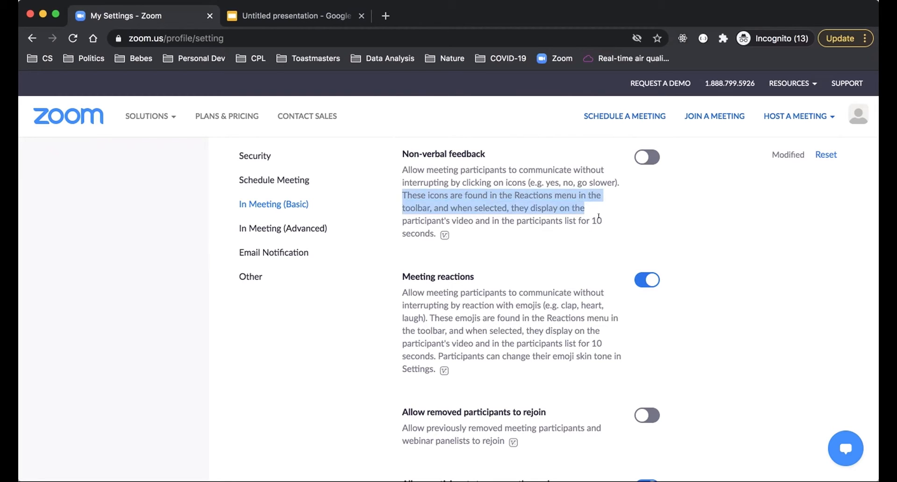
left_click(652, 157)
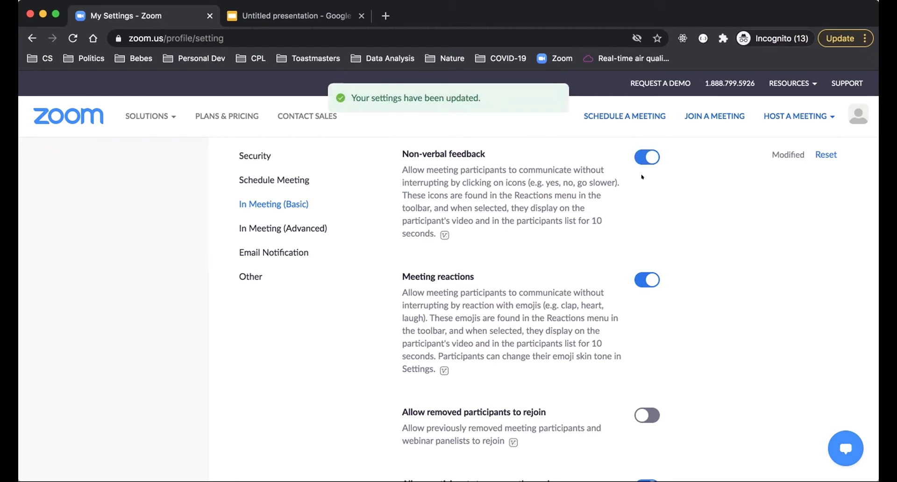
left_click(645, 157)
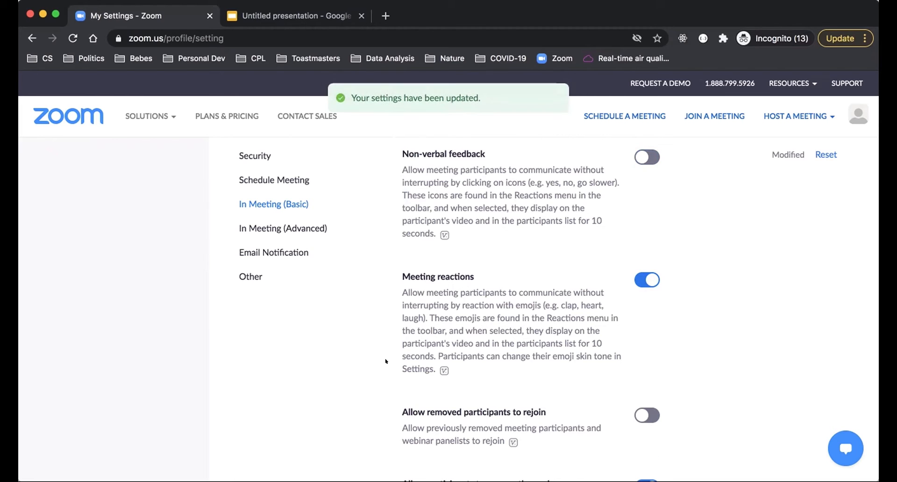
Step: Examine the settings for meeting reactions, allowing removed participants to rejoin, and allowing participants to rename themselves
scroll(385, 362, "down", 3)
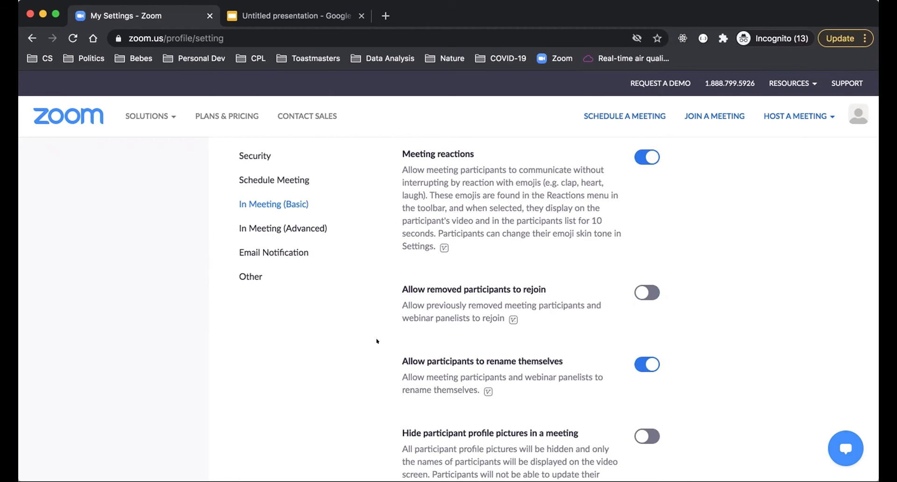
scroll(377, 341, "down", 3)
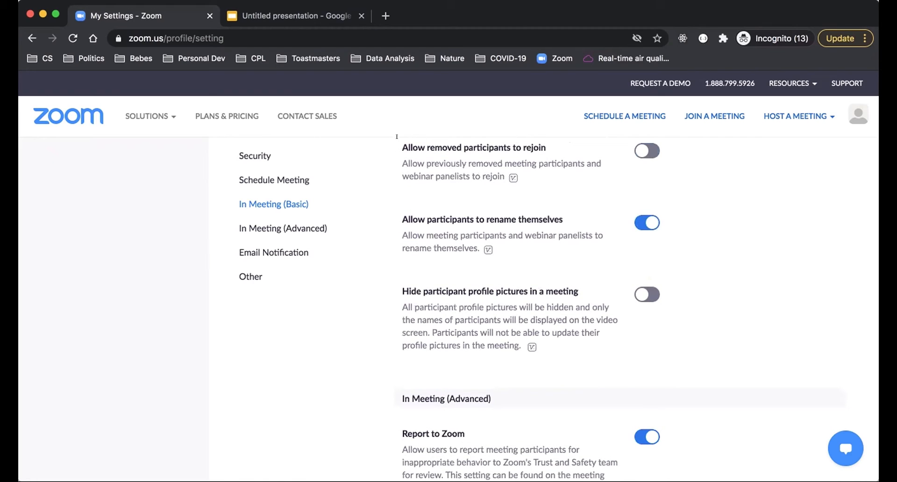
left_click_drag(546, 147, 397, 145)
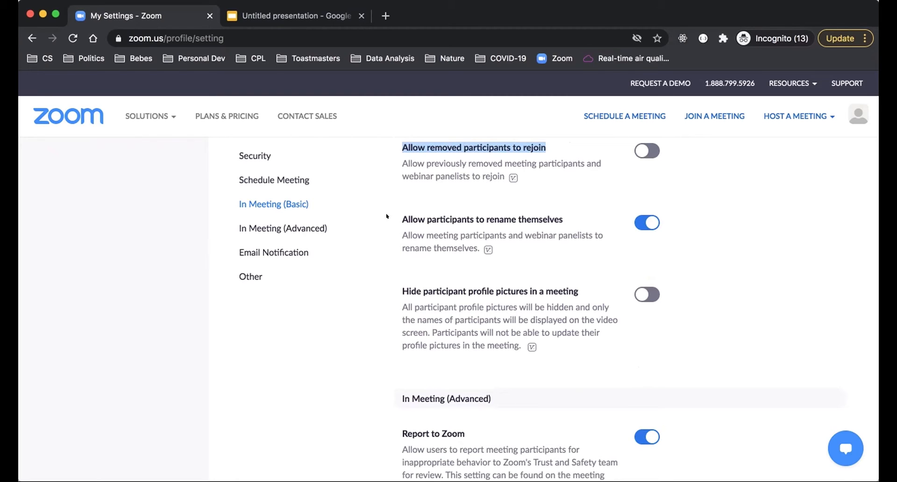
scroll(407, 228, "down", 2)
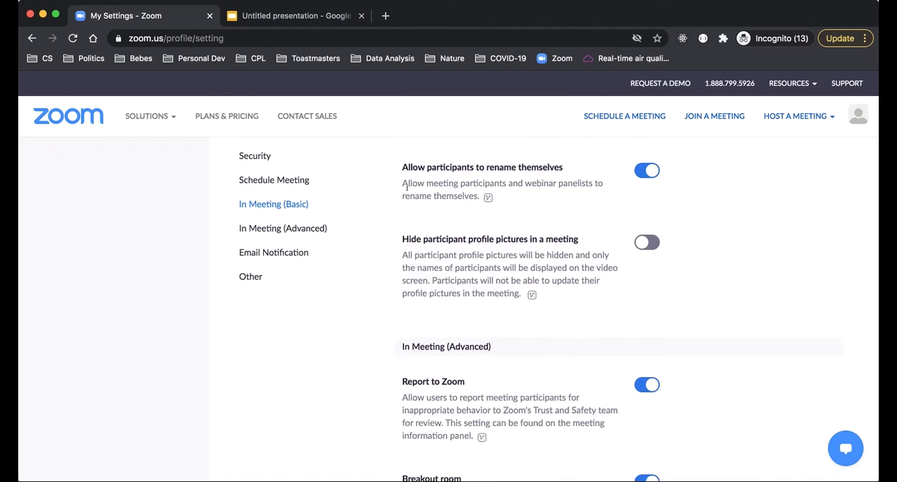
triple_click(467, 167)
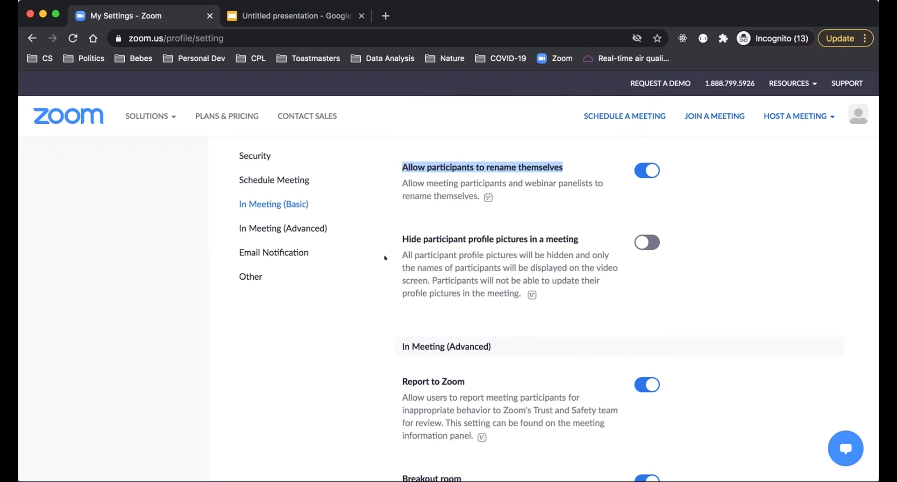
left_click(384, 258)
Step: Examine the participant profile picture setting and the In Meeting (Advanced) settings for Report to Zoom, breakout rooms, remote support, and captions
scroll(386, 287, "down", 1)
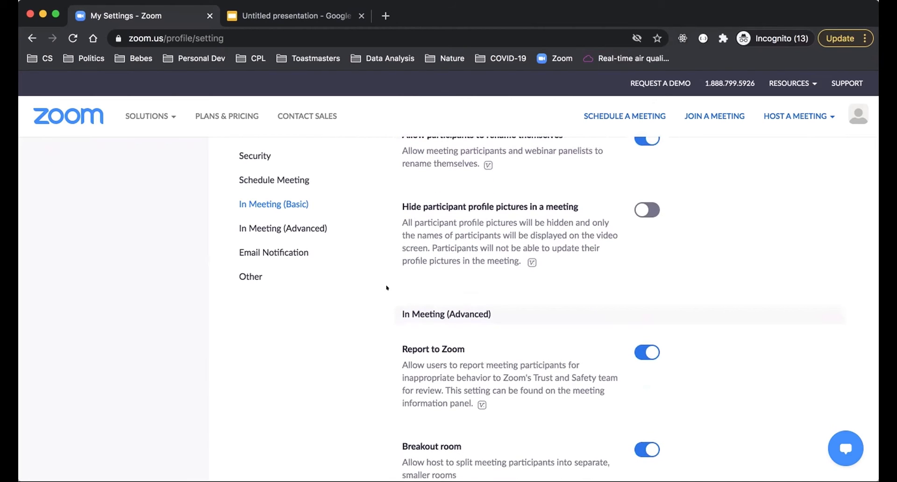
scroll(387, 287, "down", 2)
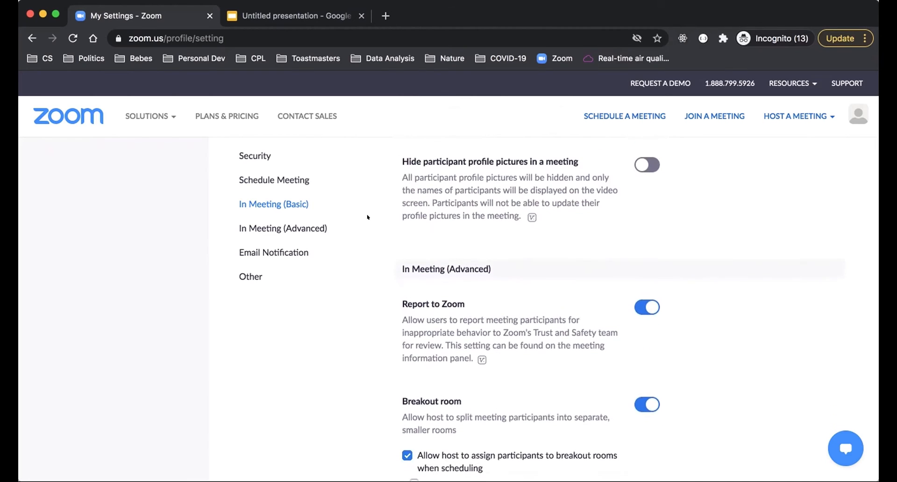
scroll(367, 217, "up", 1)
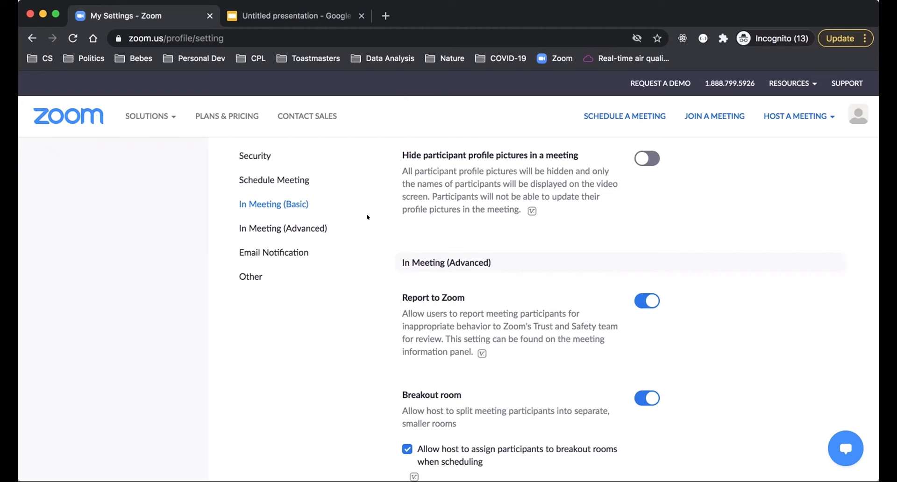
scroll(367, 217, "down", 3)
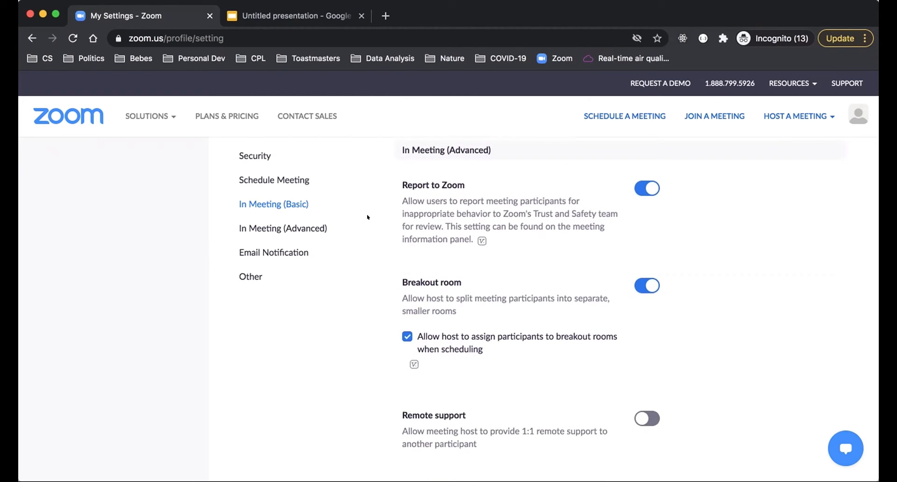
scroll(367, 217, "down", 3)
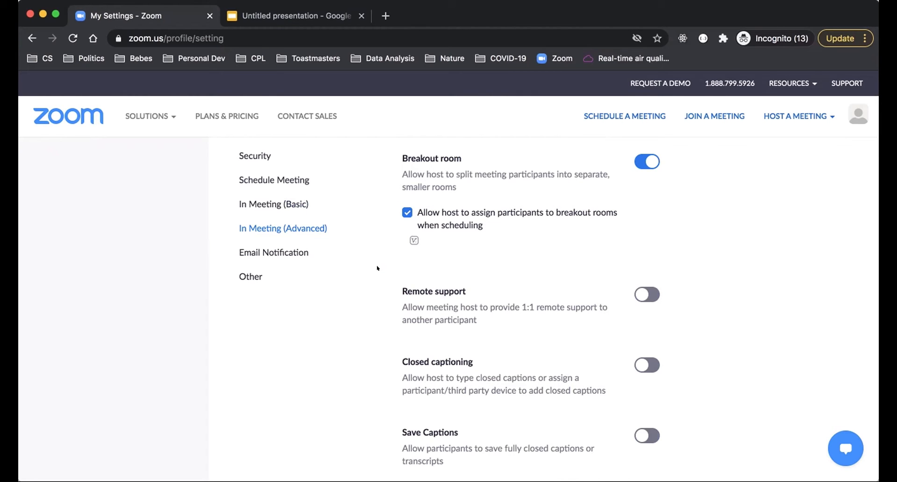
scroll(355, 339, "down", 10)
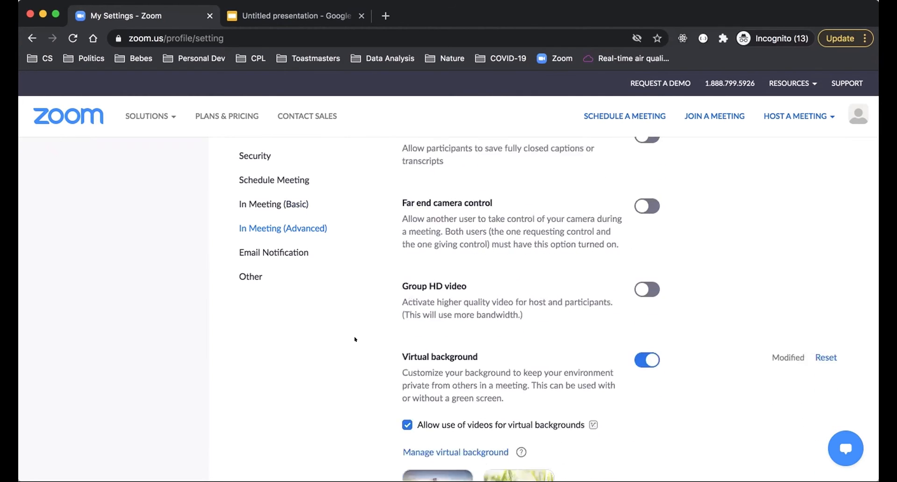
Step: Turn "Allow use of videos for virtual backgrounds" off and back on
scroll(355, 339, "down", 5)
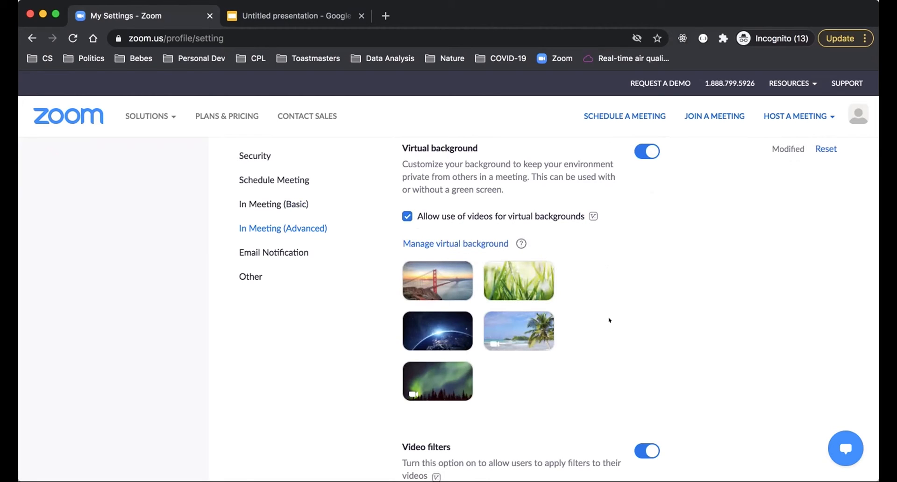
left_click(406, 216)
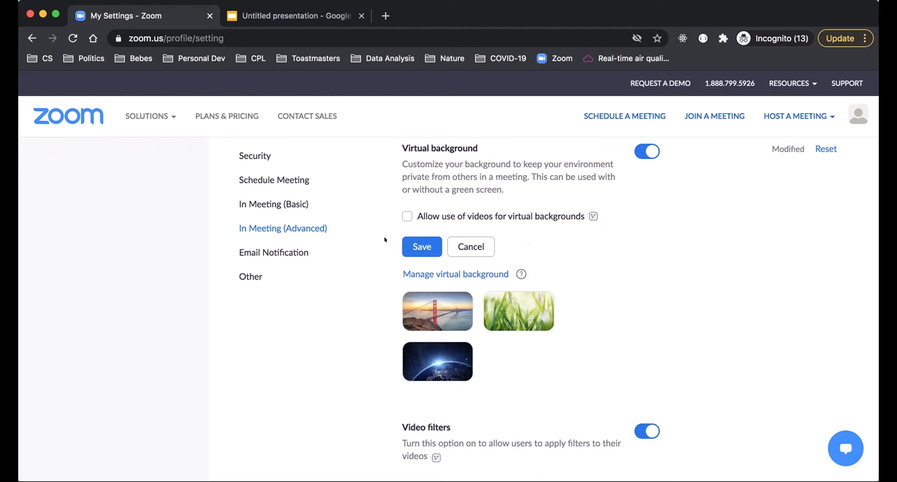
left_click(404, 213)
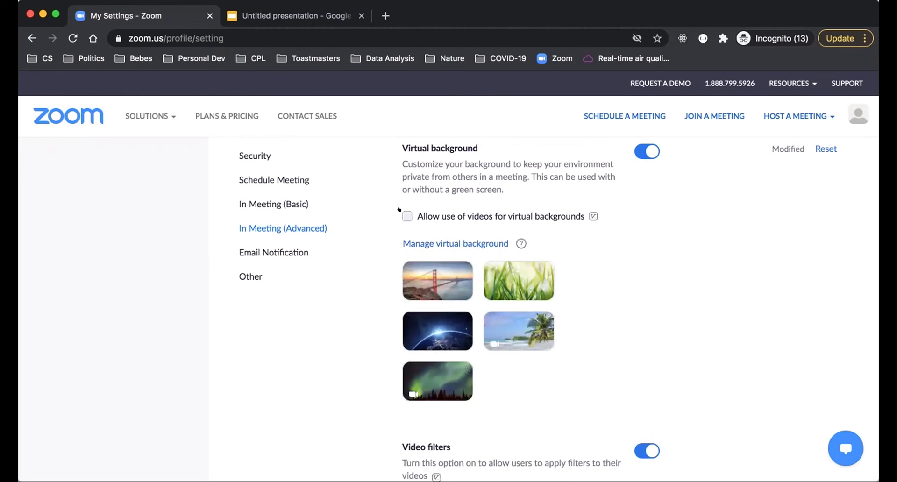
Step: Examine the remaining In Meeting (Advanced) settings, including guest identification, email invites, the "Join from your browser" link, and live streaming
scroll(366, 372, "down", 6)
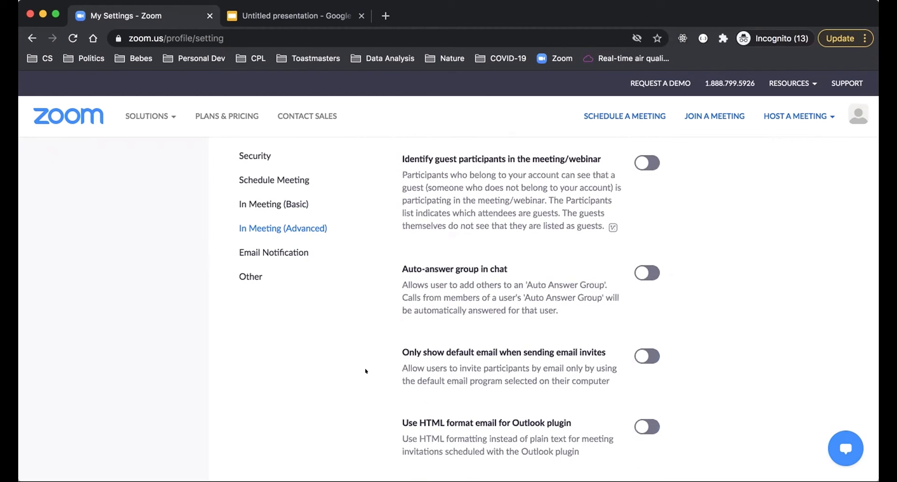
scroll(366, 372, "up", 2)
scroll(366, 372, "down", 2)
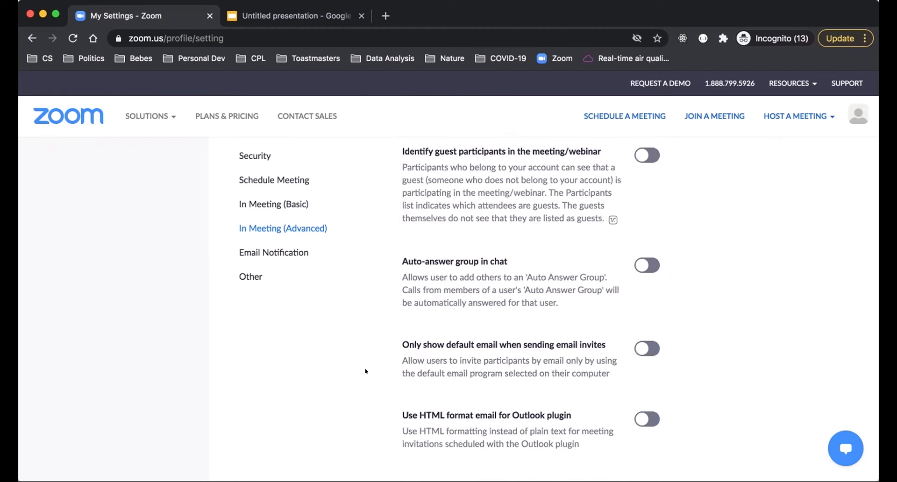
scroll(366, 372, "down", 3)
scroll(365, 372, "down", 3)
scroll(366, 371, "down", 3)
scroll(366, 372, "down", 3)
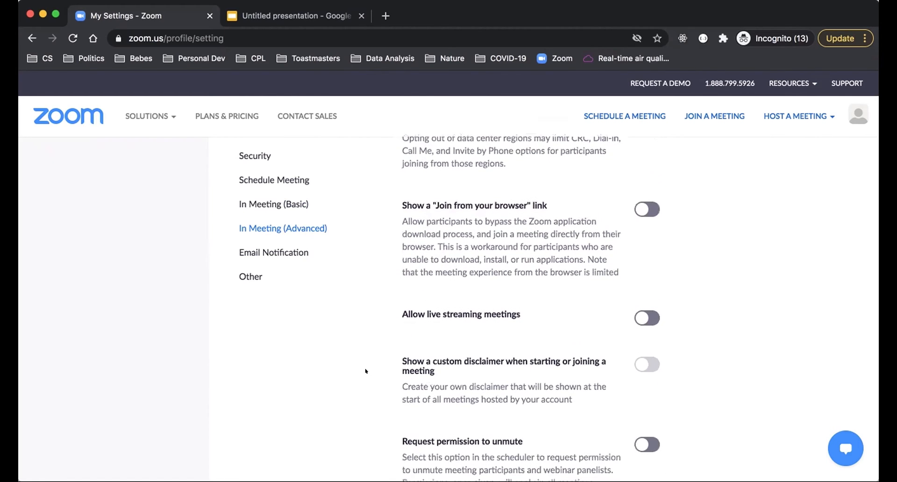
Step: Examine the last In Meeting (Advanced) settings, including the "Join from your browser" link, custom disclaimer, and "Request permission to unmute"
scroll(366, 371, "down", 2)
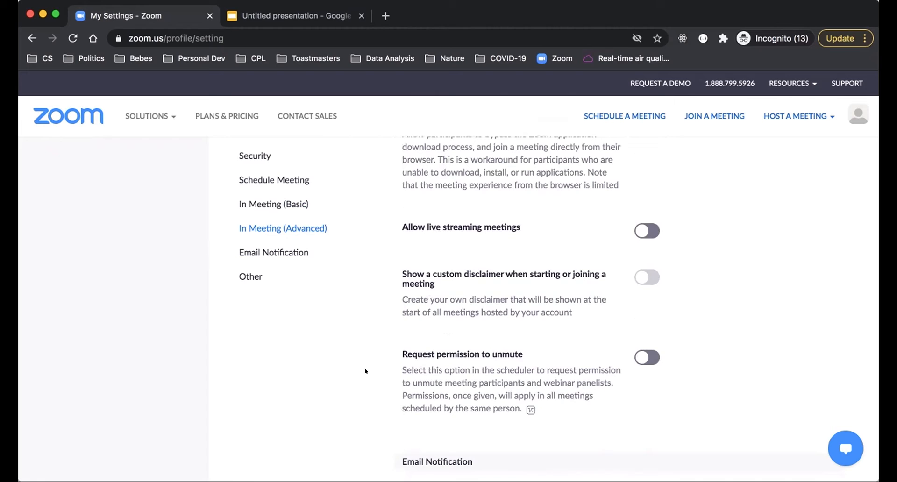
scroll(364, 371, "up", 1)
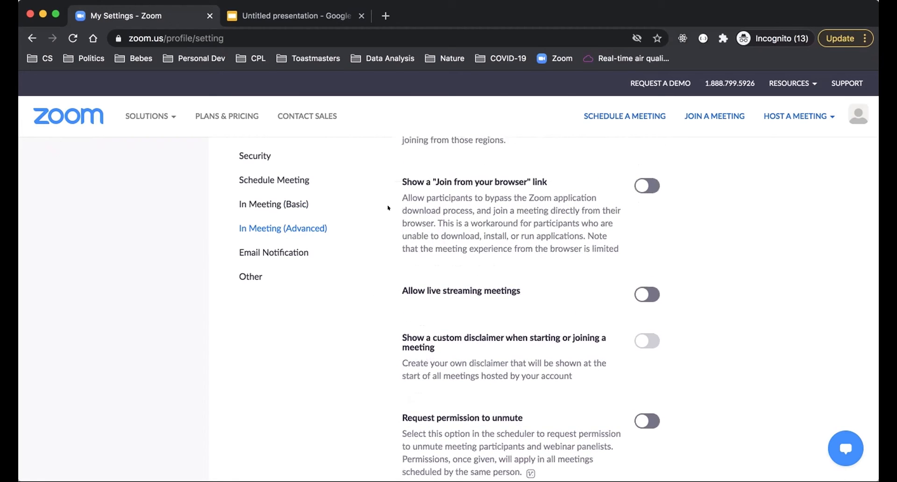
left_click_drag(416, 176, 527, 186)
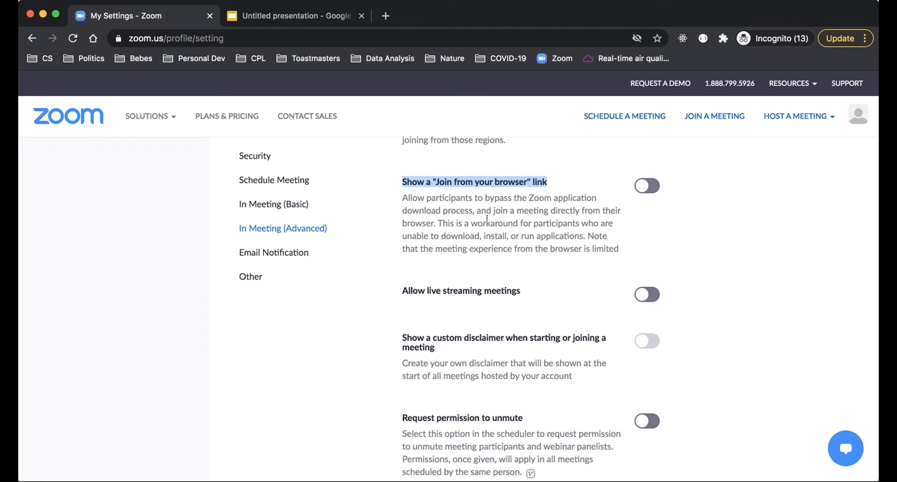
left_click(458, 216)
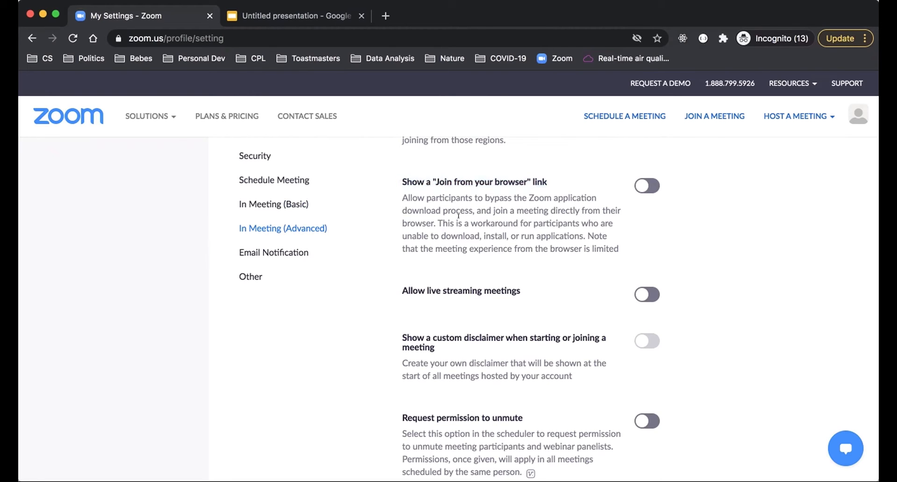
scroll(365, 310, "down", 5)
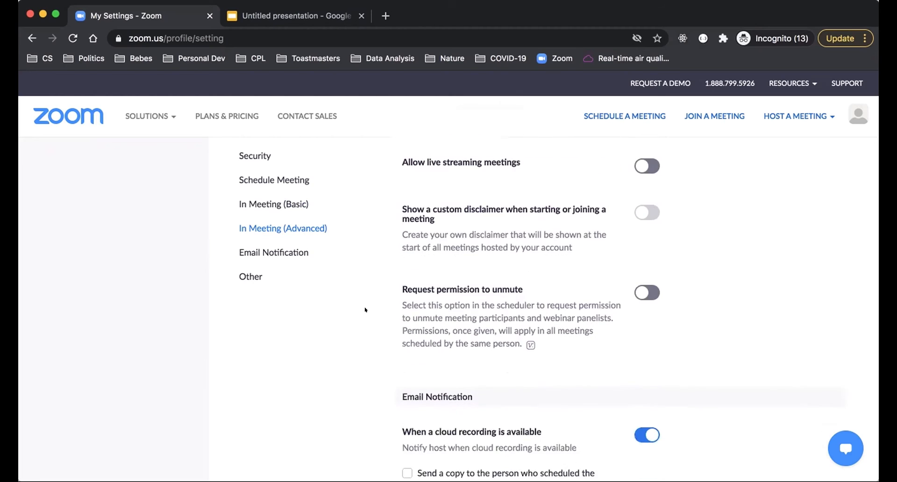
scroll(365, 310, "down", 3)
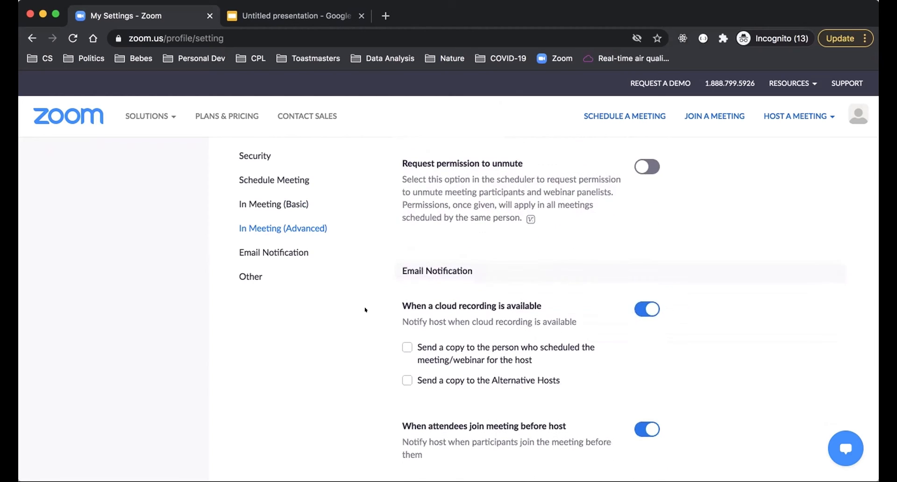
scroll(365, 310, "up", 2)
scroll(365, 310, "down", 3)
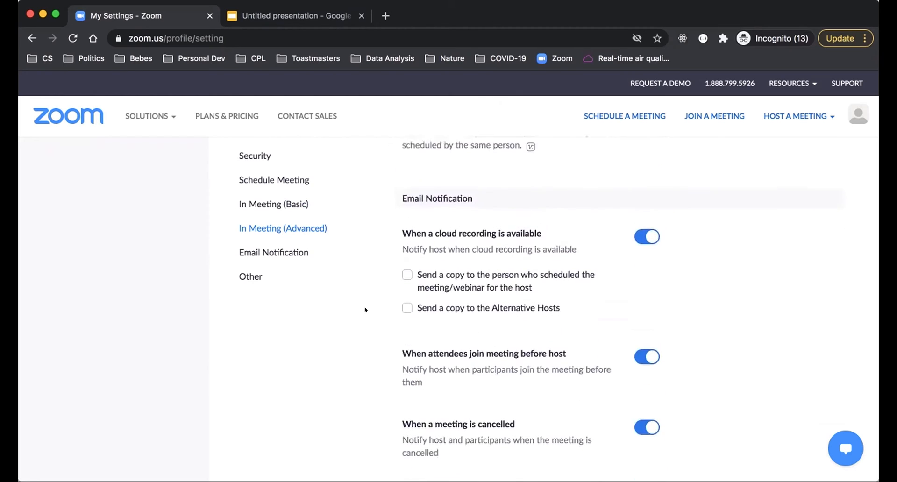
scroll(365, 309, "up", 4)
triple_click(510, 200)
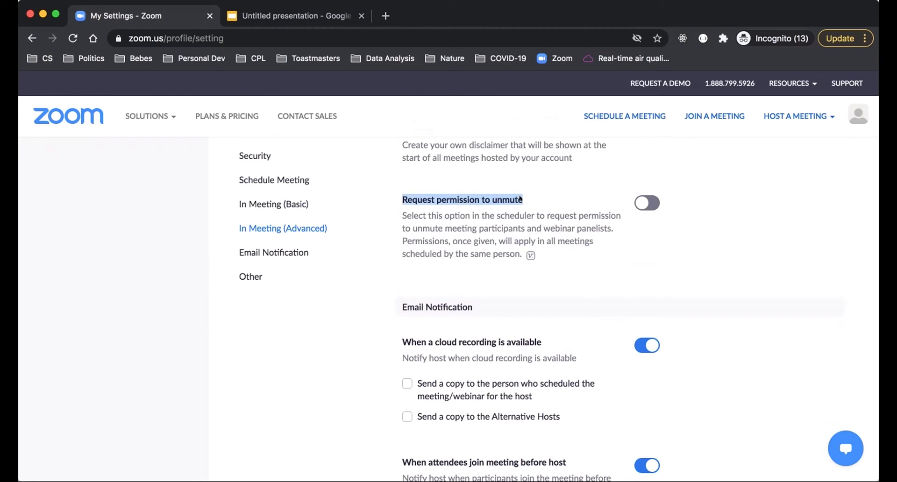
left_click(530, 205)
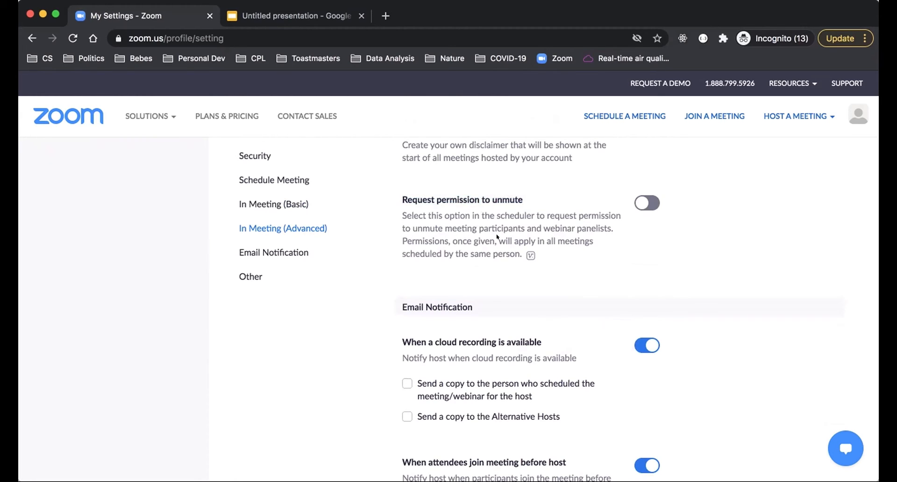
Step: Examine the Email Notification settings for cloud recordings, attendees joining before the host, cancelled meetings, alternative hosts, and meetings scheduled for a host
scroll(496, 237, "down", 3)
scroll(376, 309, "down", 1)
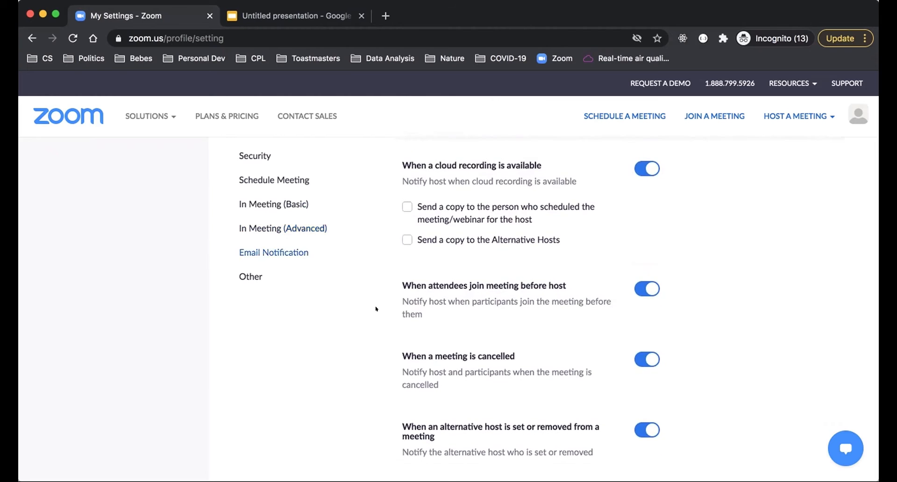
scroll(376, 309, "up", 1)
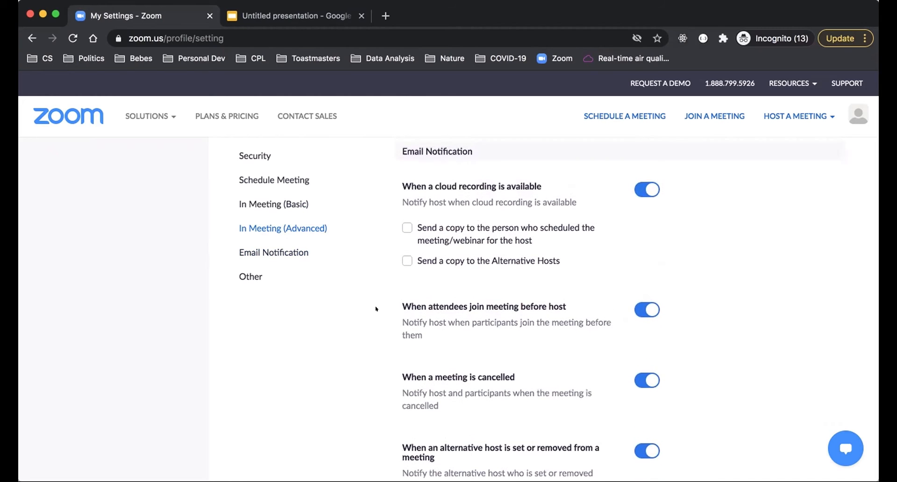
scroll(376, 308, "down", 1)
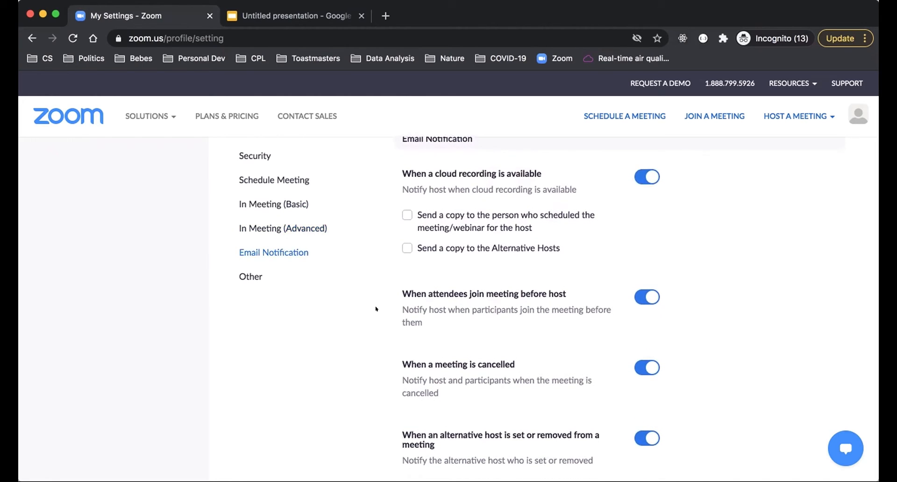
scroll(376, 309, "down", 3)
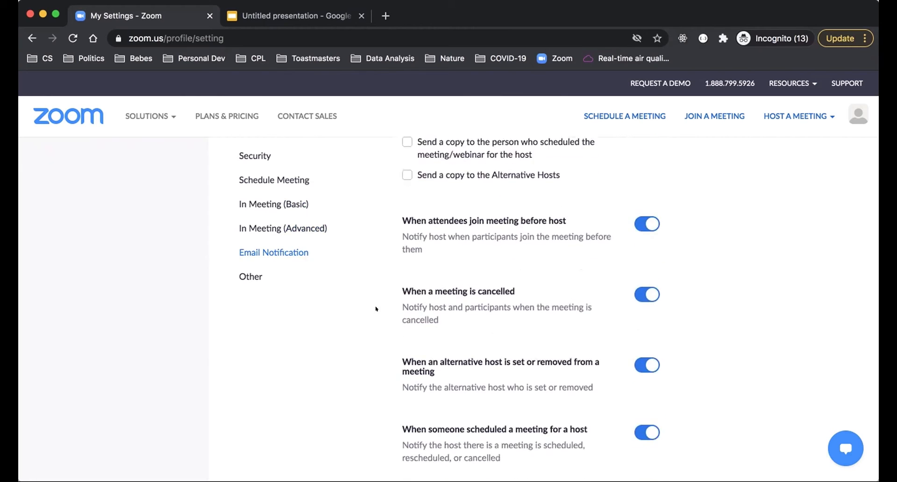
scroll(376, 309, "down", 4)
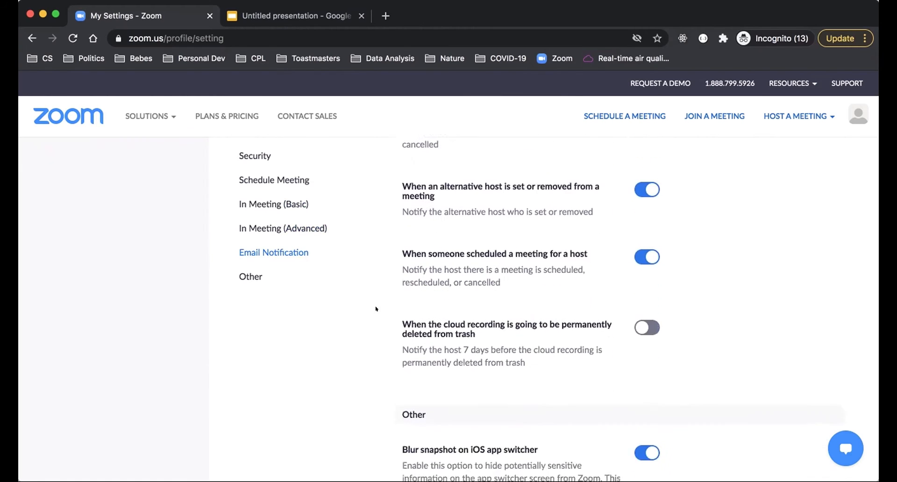
scroll(376, 309, "down", 1)
scroll(376, 309, "up", 6)
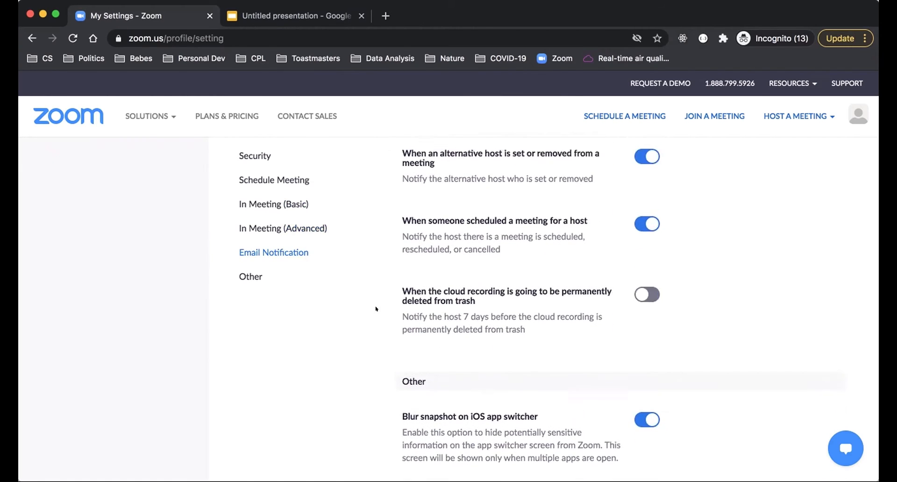
scroll(376, 309, "up", 1)
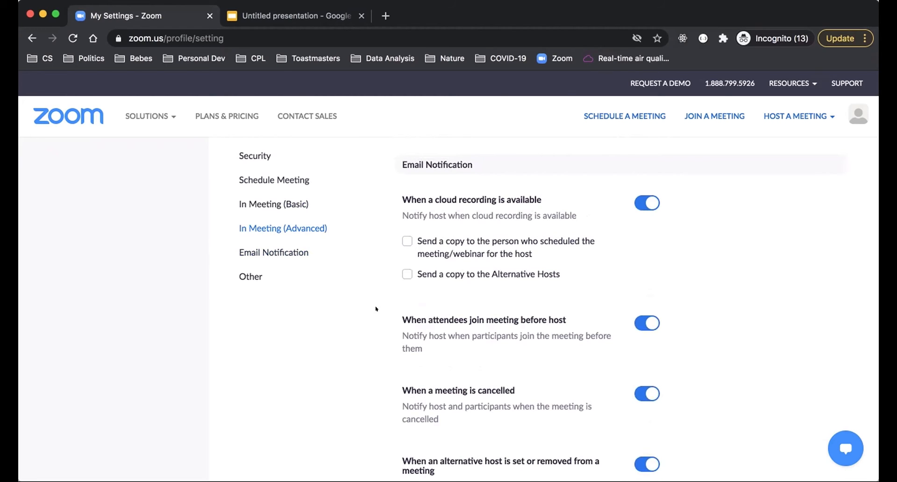
scroll(376, 309, "down", 4)
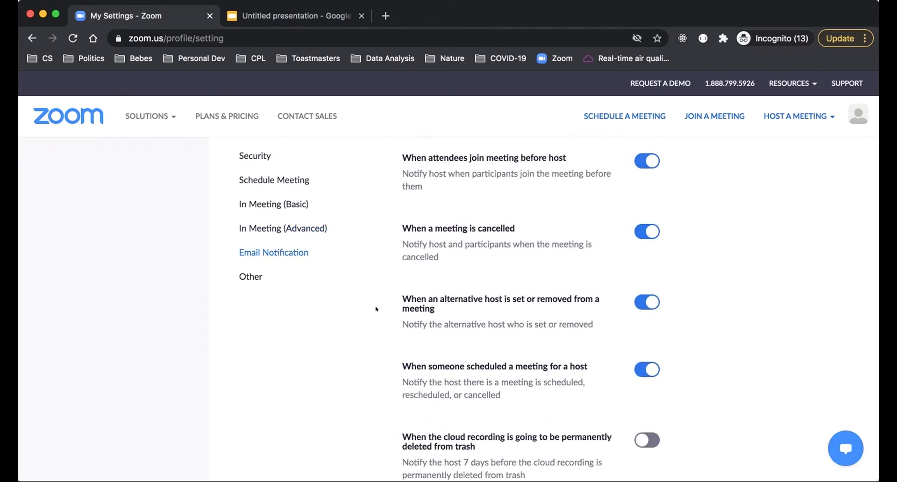
left_click_drag(398, 148, 567, 158)
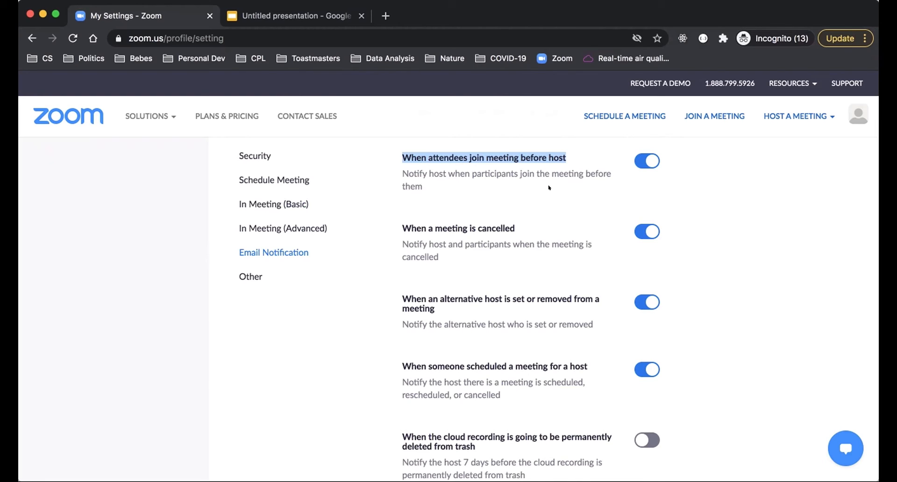
left_click(365, 290)
Step: Examine the Other meeting settings, covering the iOS app switcher snapshot blur, invitation email, schedule privilege, and integration authentication
scroll(366, 309, "down", 8)
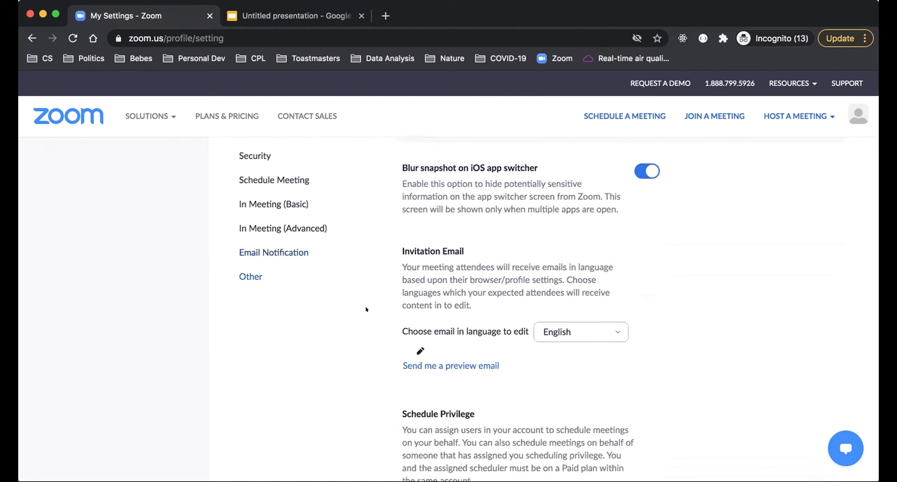
scroll(366, 309, "up", 1)
scroll(366, 301, "down", 1)
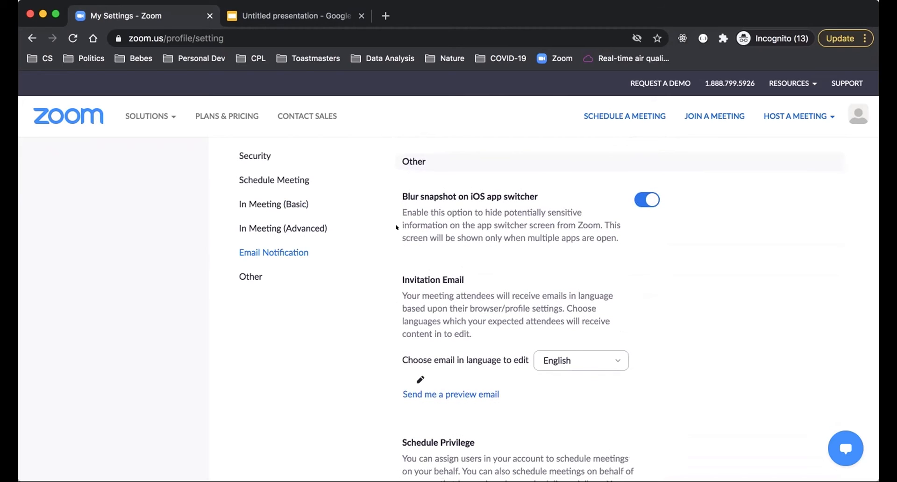
left_click_drag(397, 188, 549, 197)
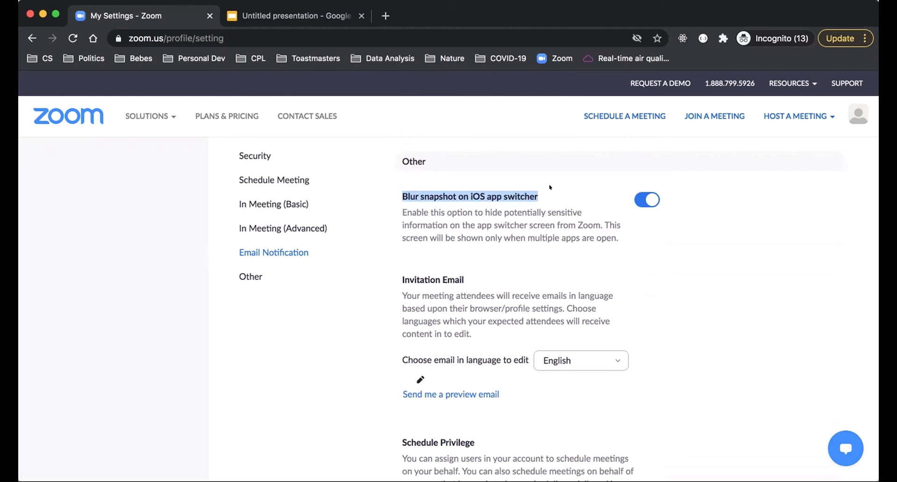
scroll(356, 311, "down", 5)
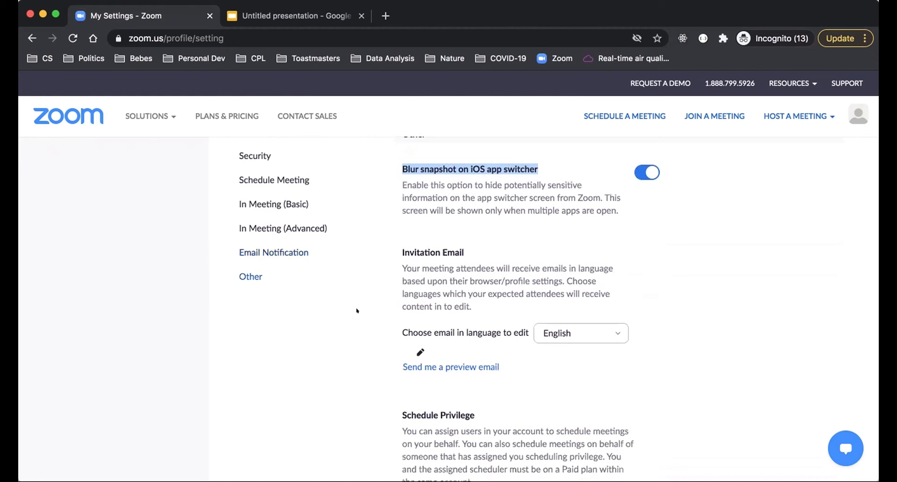
scroll(356, 311, "down", 5)
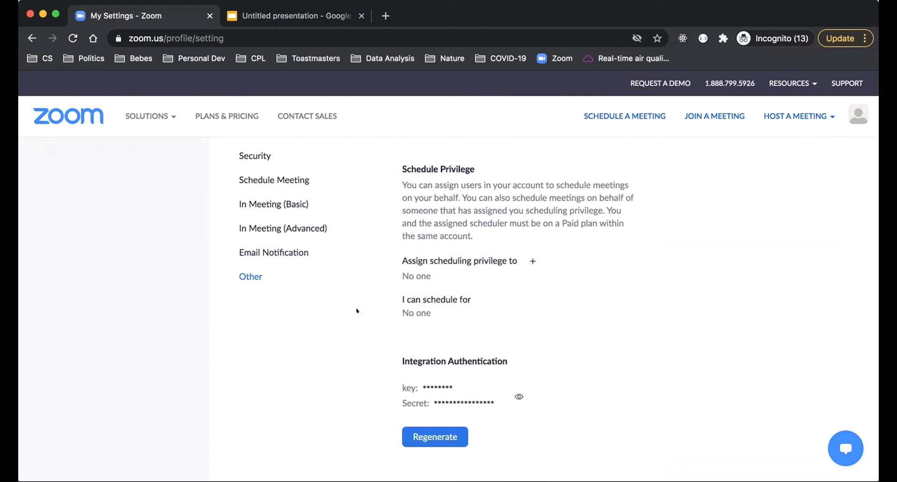
scroll(357, 310, "down", 3)
scroll(356, 311, "up", 4)
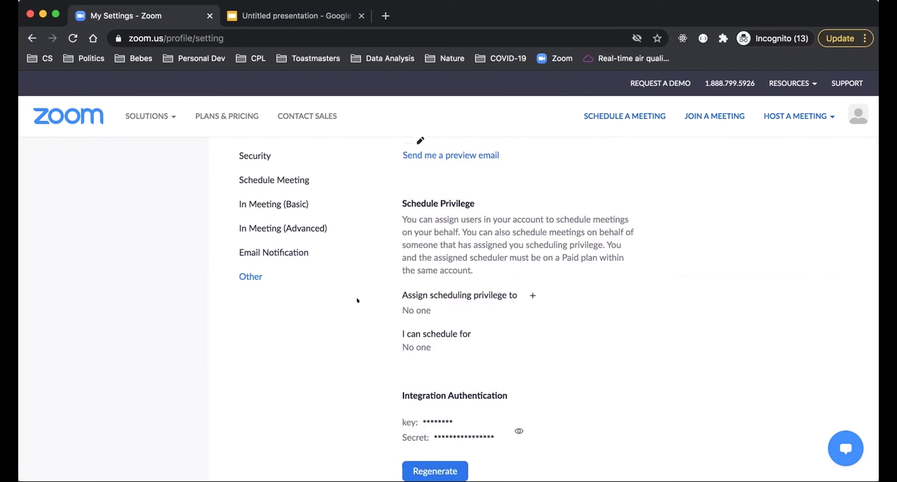
scroll(357, 300, "up", 20)
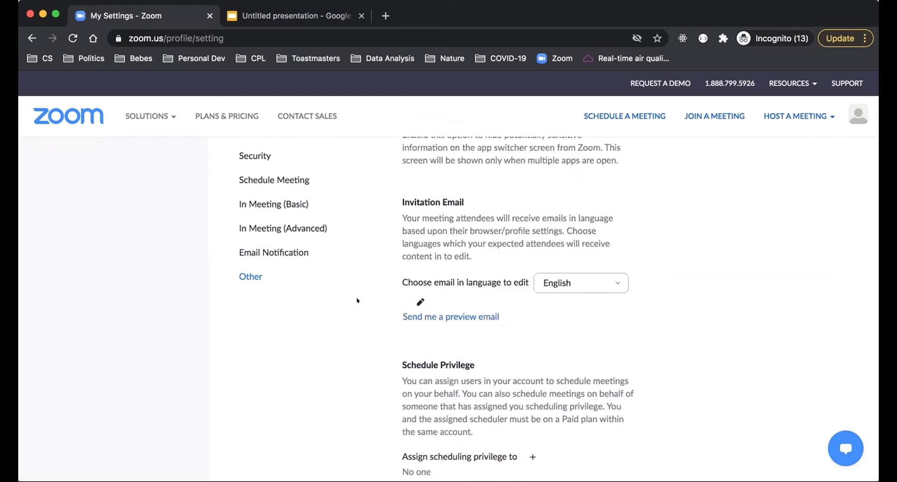
scroll(357, 300, "up", 20)
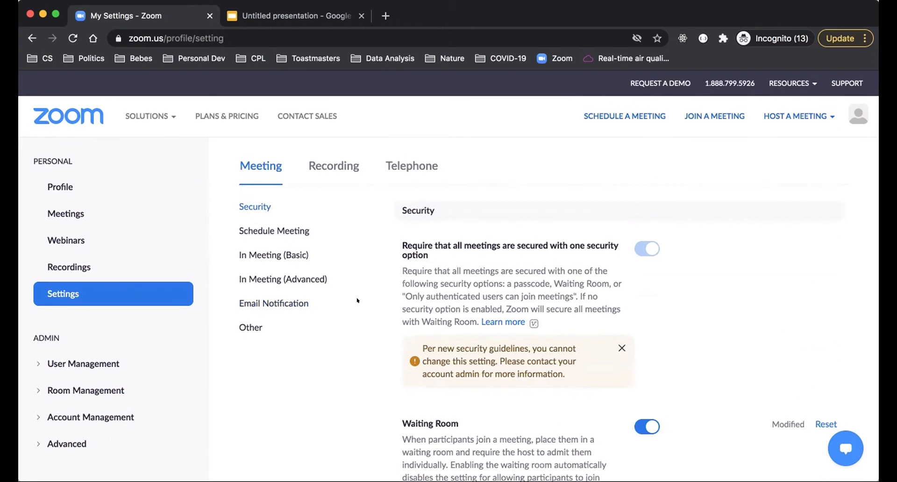
Step: Open the Recording settings and examine the local recording, cloud recording and advanced cloud recording options
left_click(326, 166)
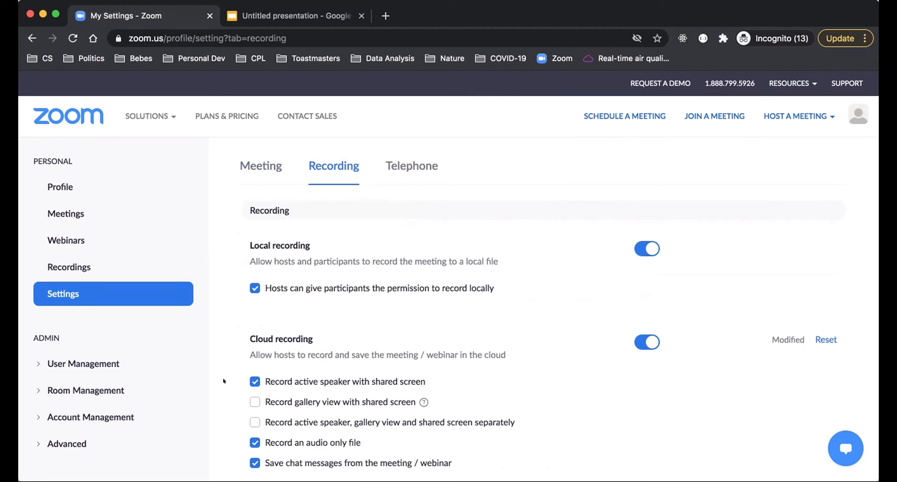
scroll(223, 381, "down", 1)
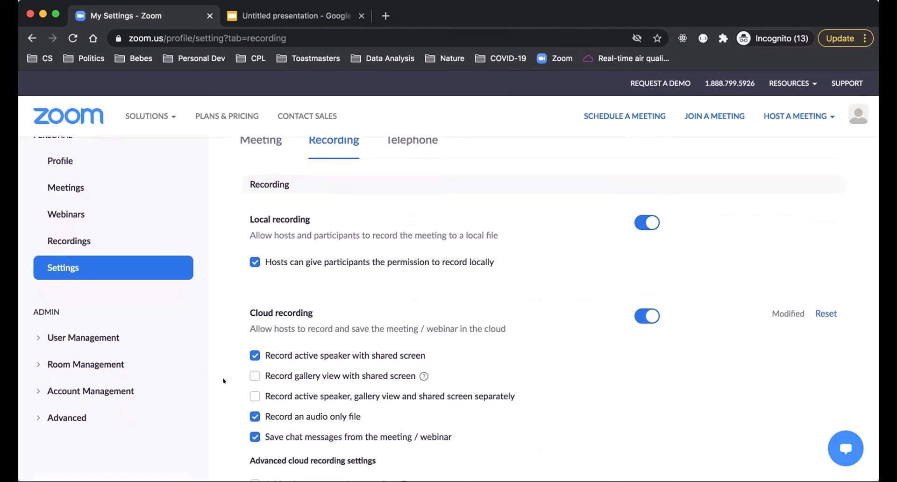
scroll(224, 381, "down", 5)
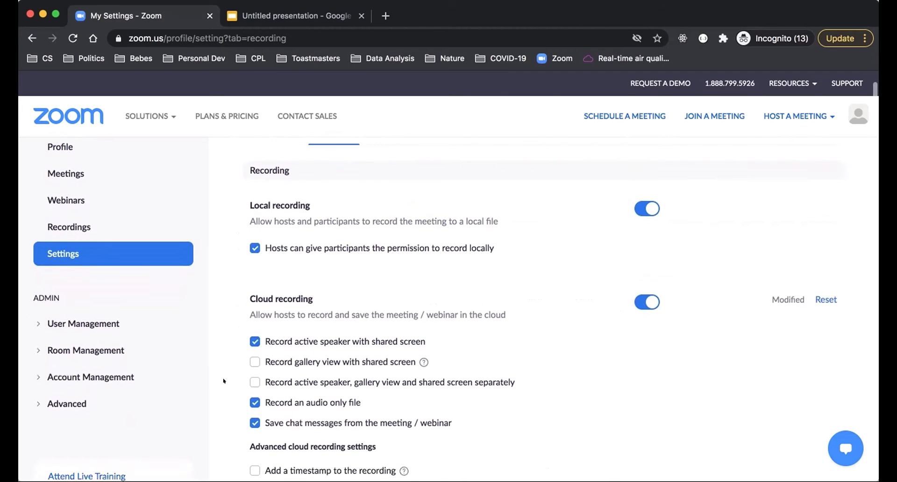
scroll(224, 382, "down", 3)
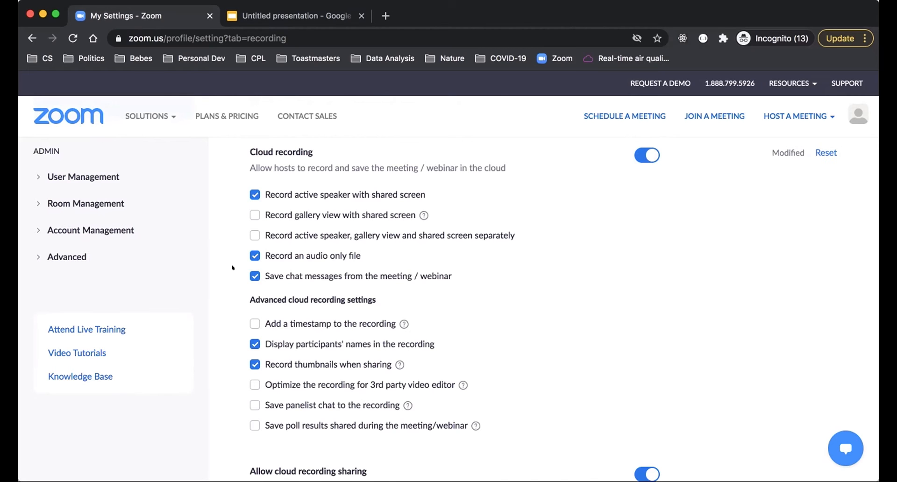
scroll(232, 270, "down", 5)
scroll(233, 267, "down", 1)
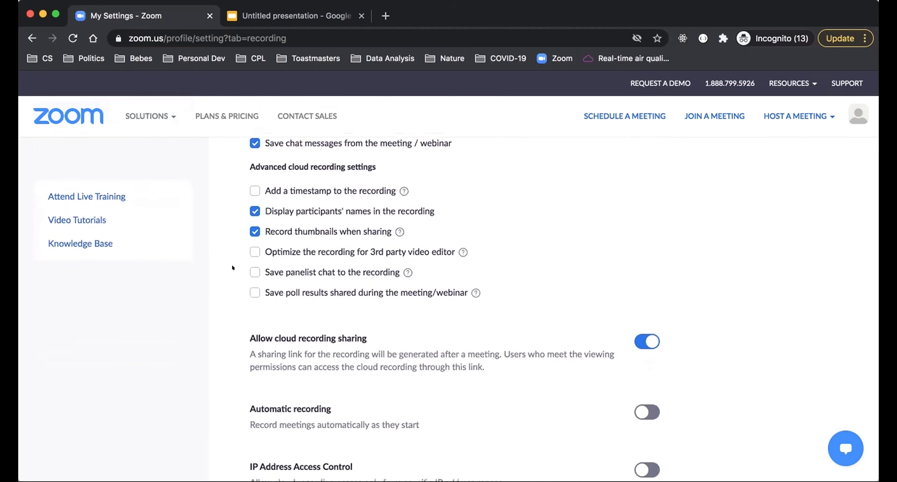
scroll(232, 267, "down", 2)
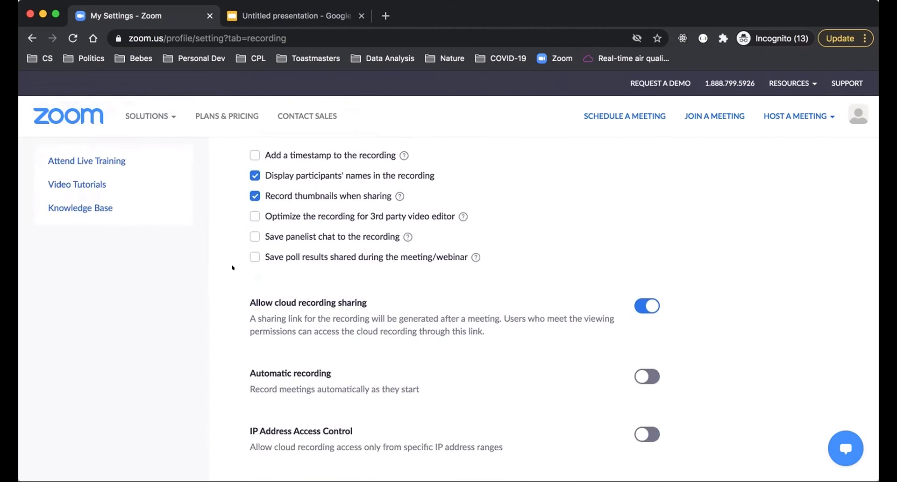
Step: Examine the cloud recording sharing, automatic recording, access control, authentication, on-demand, passcode, transcript, deletion and disclaimer settings
scroll(233, 268, "down", 6)
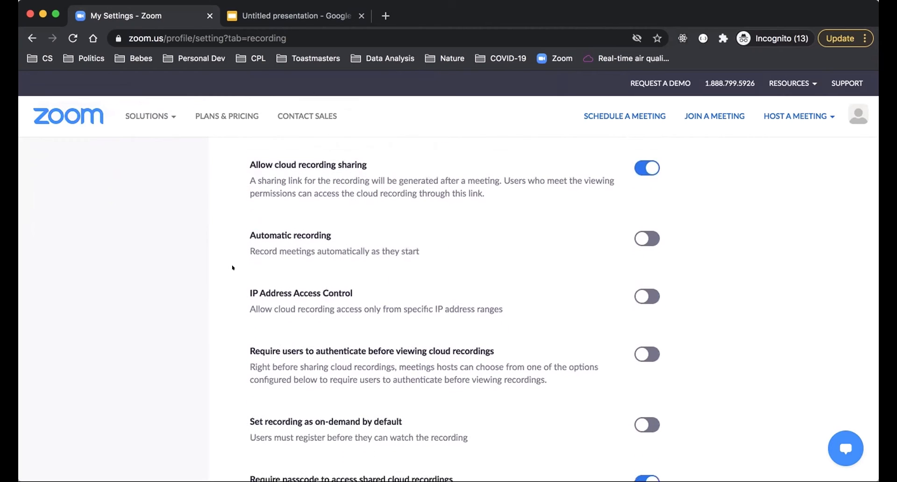
scroll(232, 268, "down", 6)
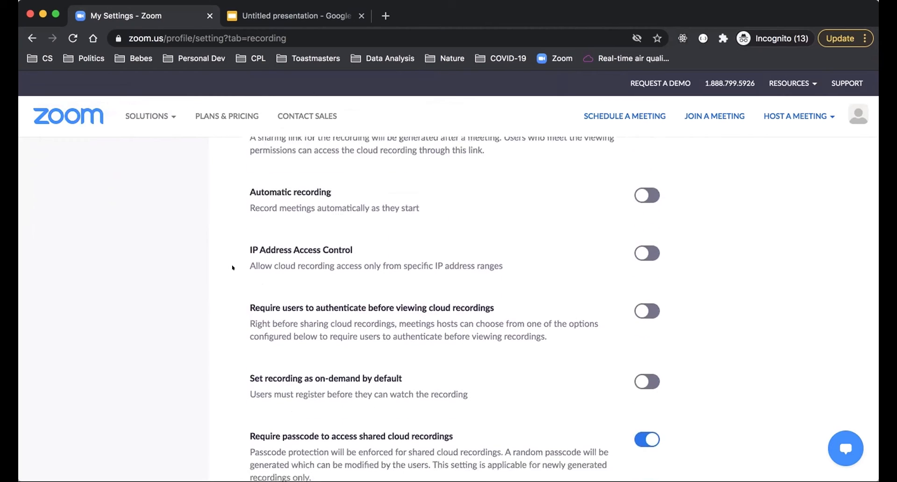
scroll(232, 268, "down", 5)
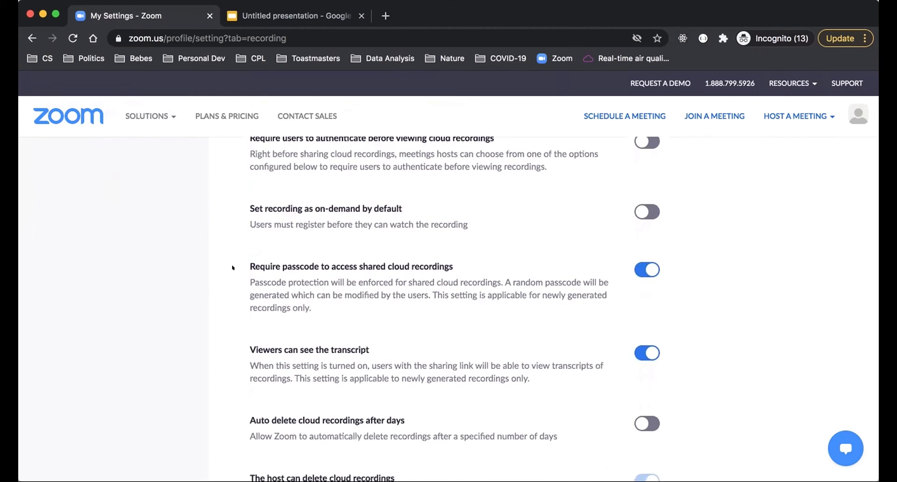
scroll(233, 268, "down", 2)
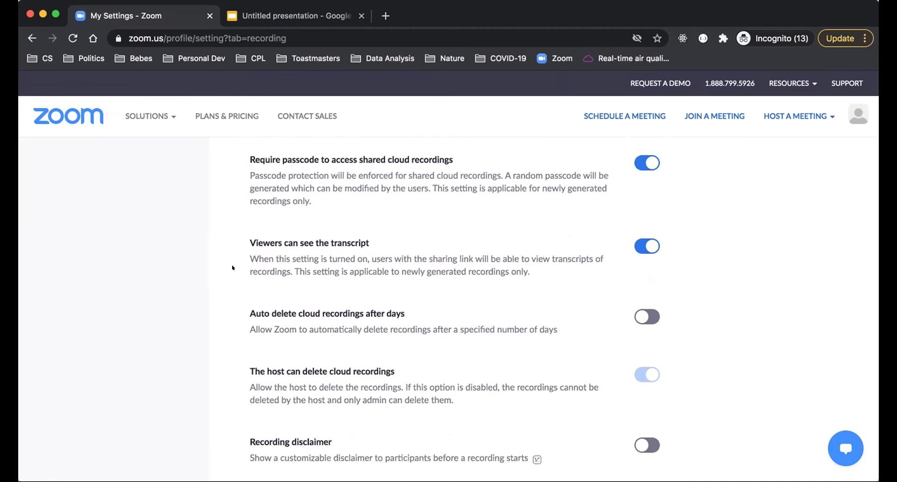
scroll(233, 268, "up", 20)
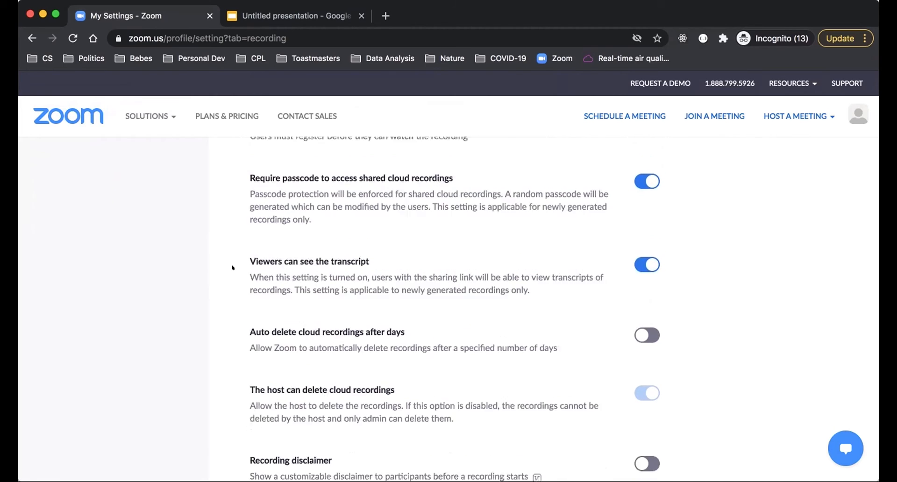
scroll(232, 268, "up", 4)
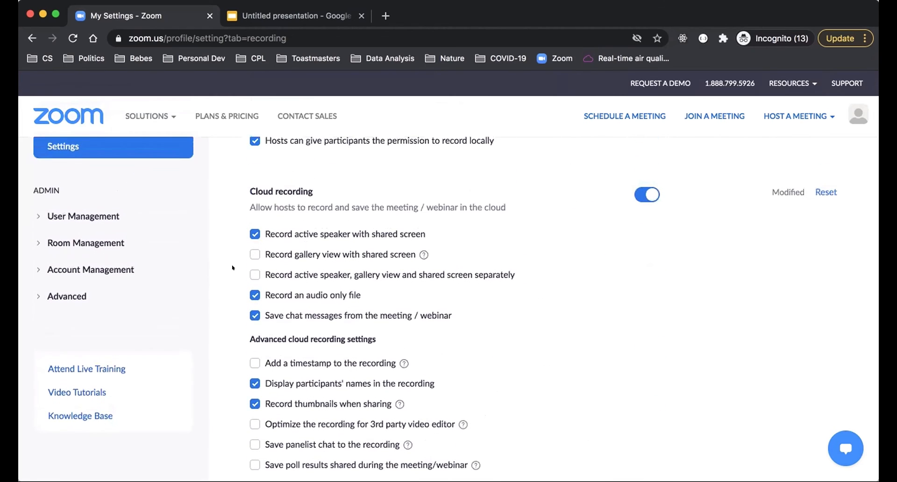
scroll(233, 268, "up", 7)
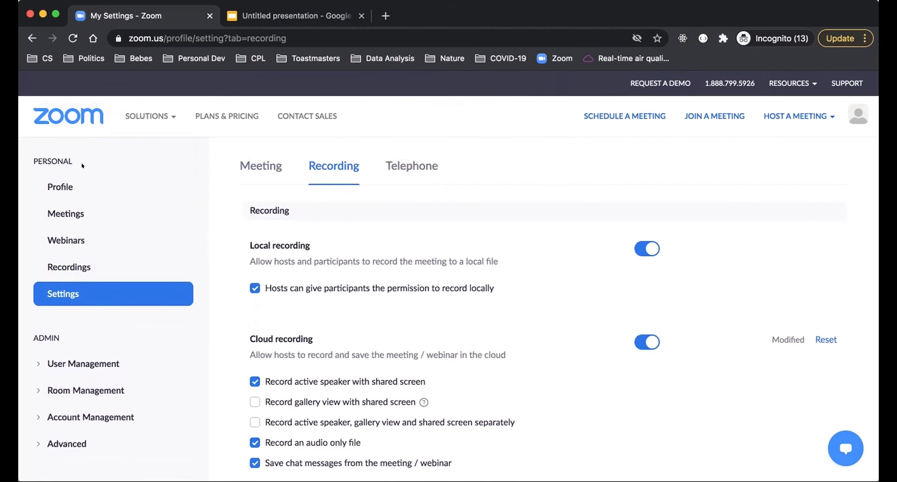
Step: Start scheduling a new meeting from the Meetings page with the topic "Demo"
left_click(55, 211)
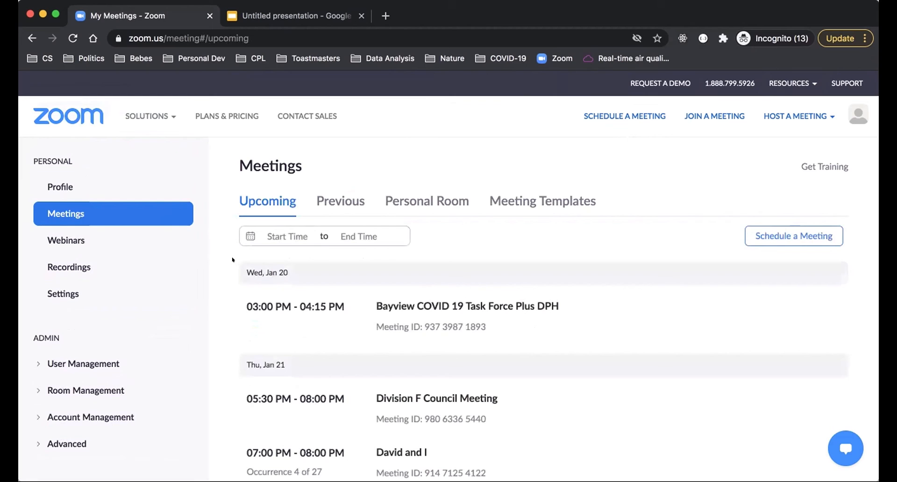
left_click(795, 236)
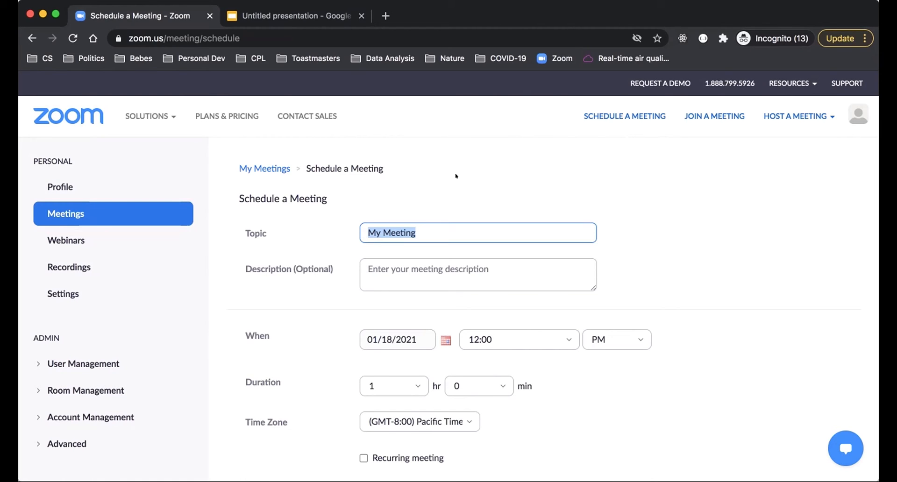
type("Demo")
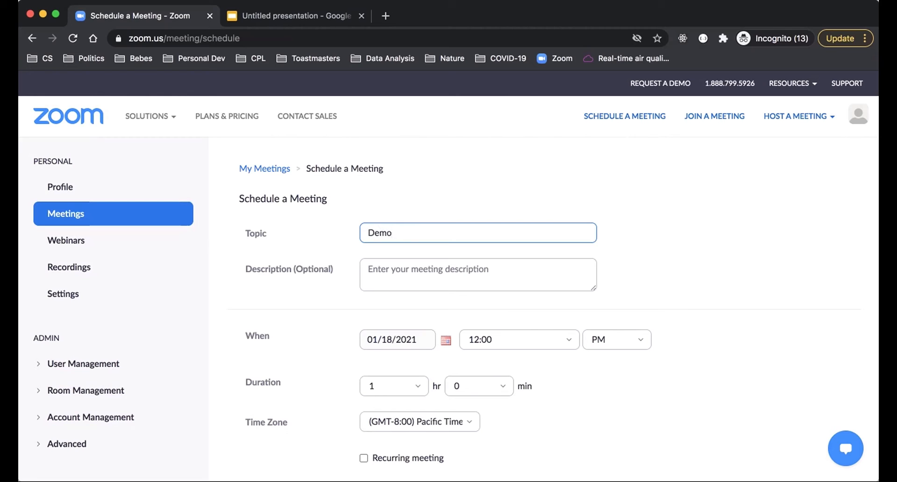
left_click(387, 269)
Step: Set the meeting date to 01/19/2021 and make it a recurring meeting with Weekly recurrence
scroll(304, 320, "down", 3)
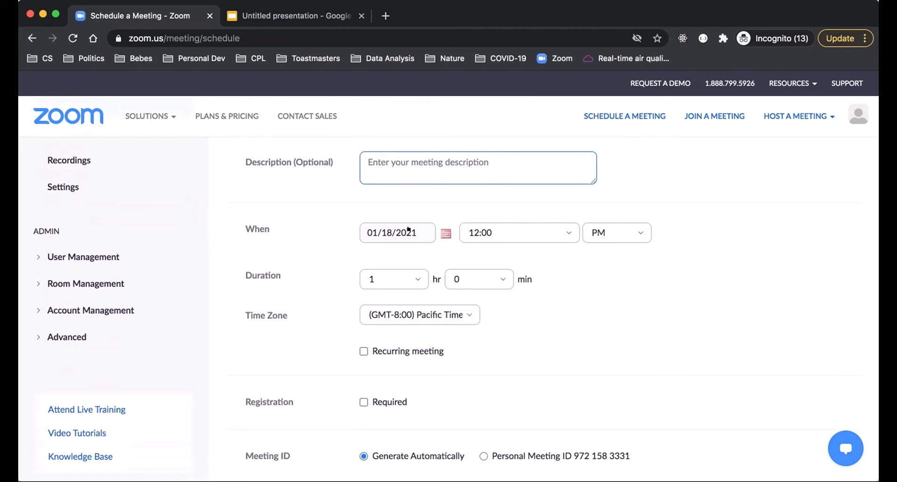
left_click(430, 229)
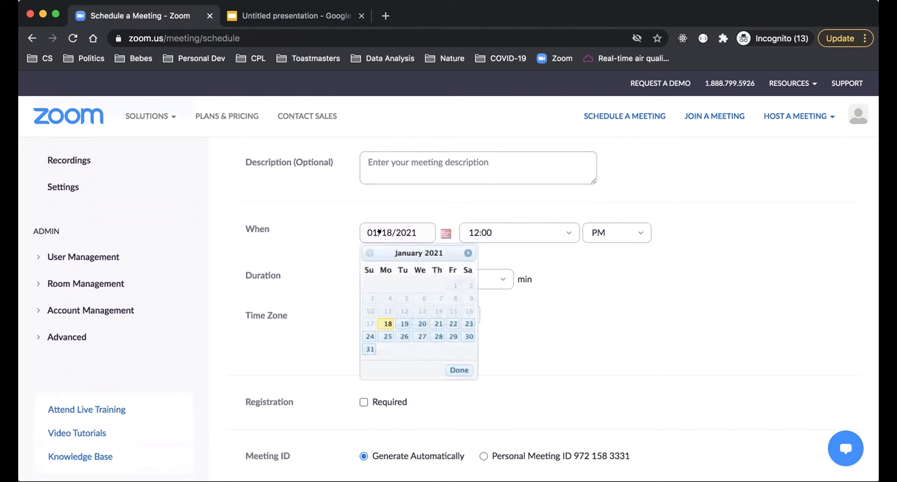
left_click(398, 321)
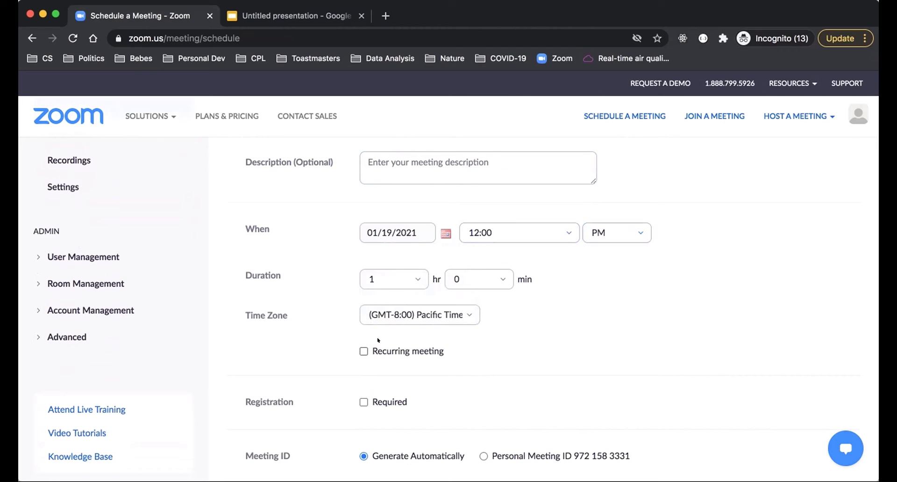
left_click(358, 350)
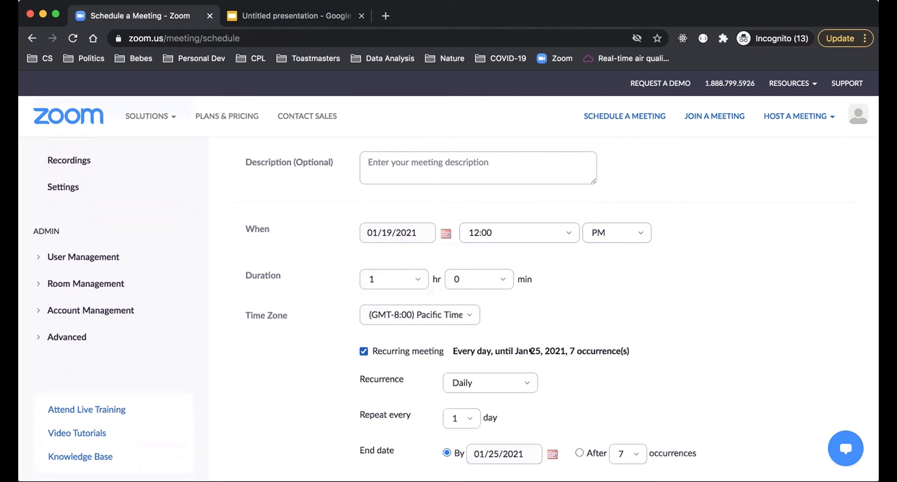
scroll(519, 348, "down", 2)
left_click(512, 332)
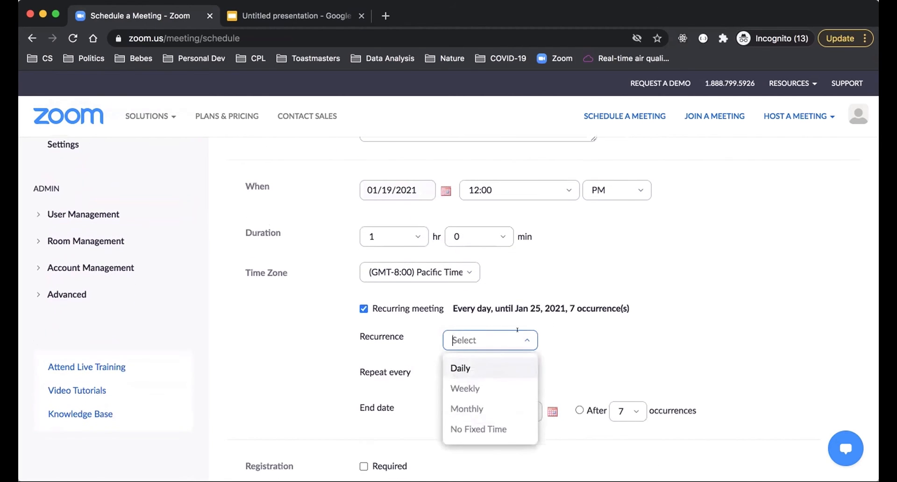
left_click(489, 384)
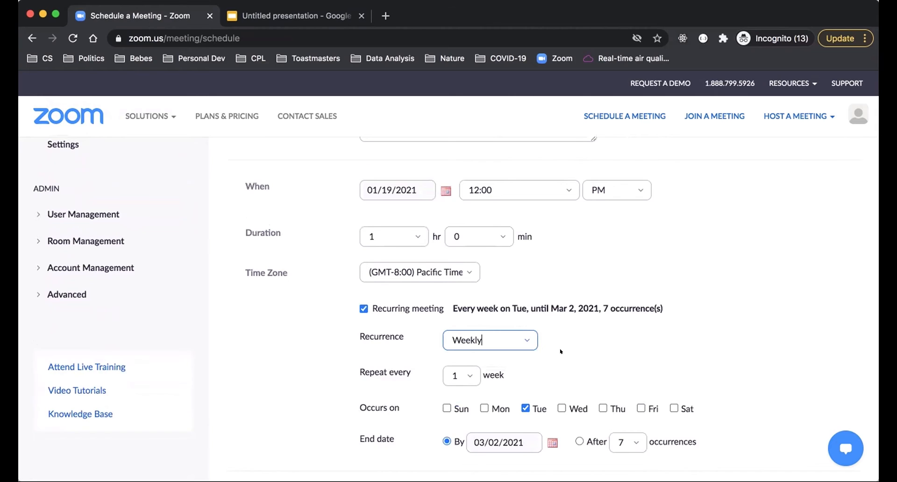
Step: Make registration required for the recurring meeting
scroll(558, 351, "down", 4)
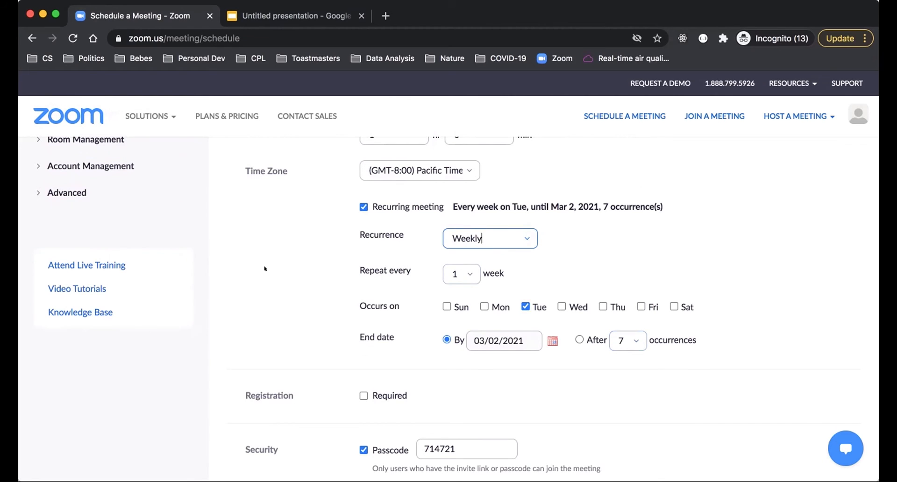
scroll(264, 269, "up", 5)
scroll(295, 359, "down", 10)
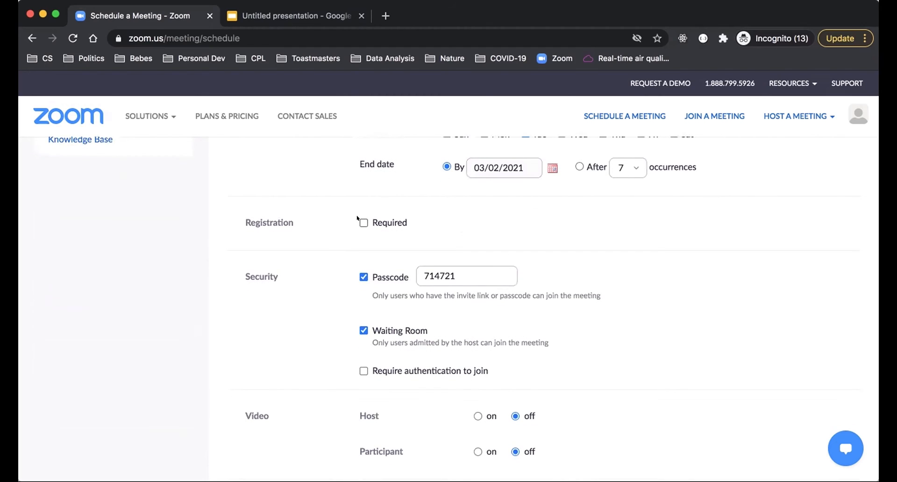
left_click(362, 223)
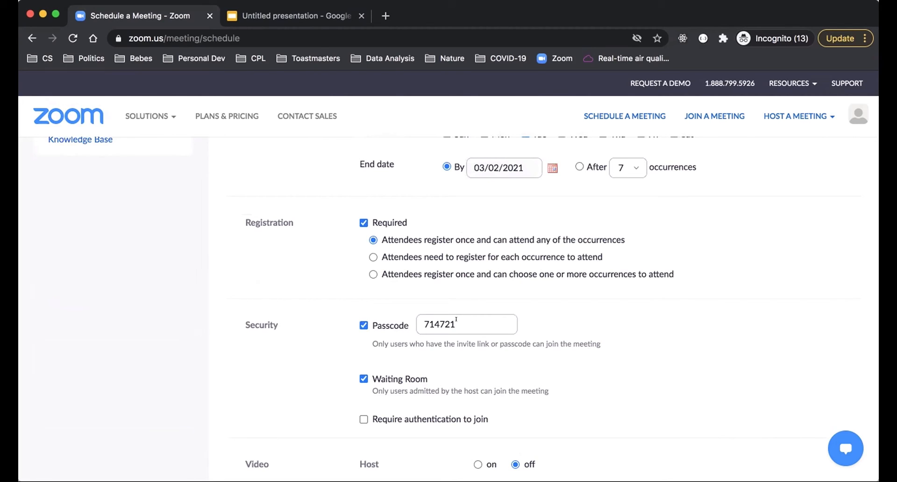
Step: Replace the automatically generated meeting passcode with a custom passcode
left_click_drag(458, 322, 416, 310)
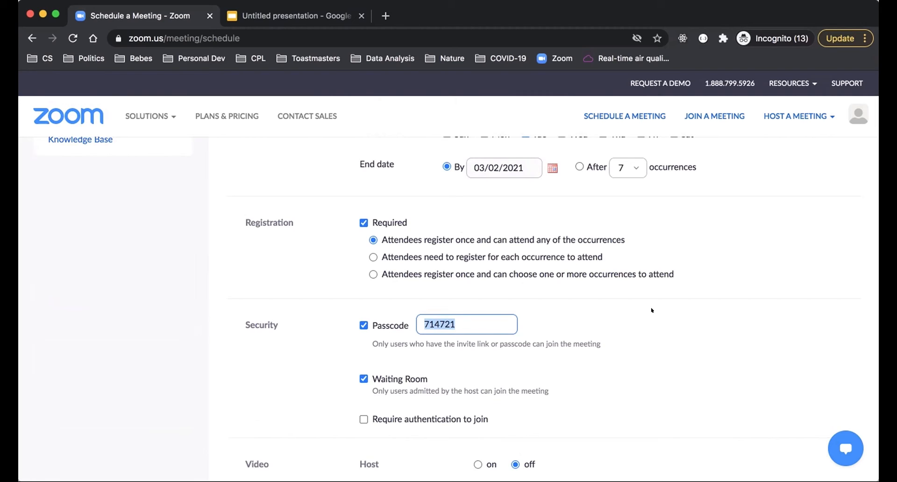
key("super+a")
key("BackSpace")
key("BackSpace")
key("BackSpace")
key("BackSpace")
key("BackSpace")
left_click(671, 367)
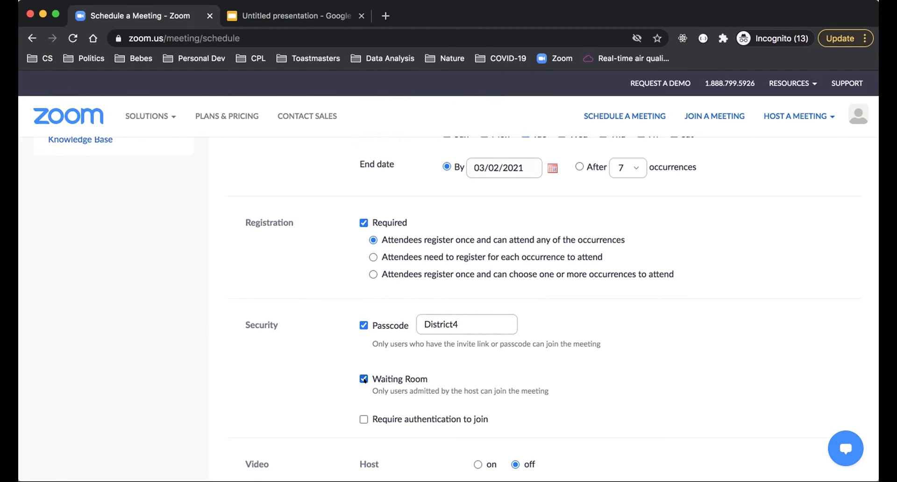
Step: Turn on "Require authentication to join" in the meeting's security options and turn it off again
scroll(328, 383, "down", 1)
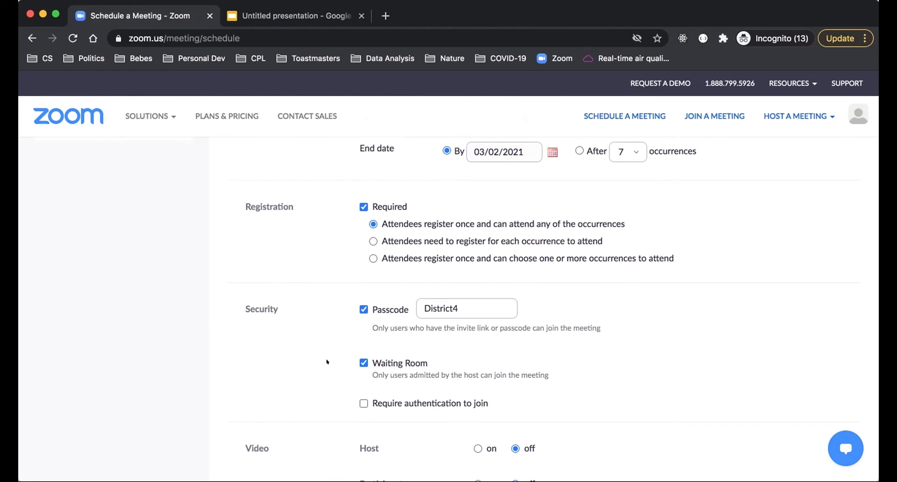
scroll(327, 362, "down", 5)
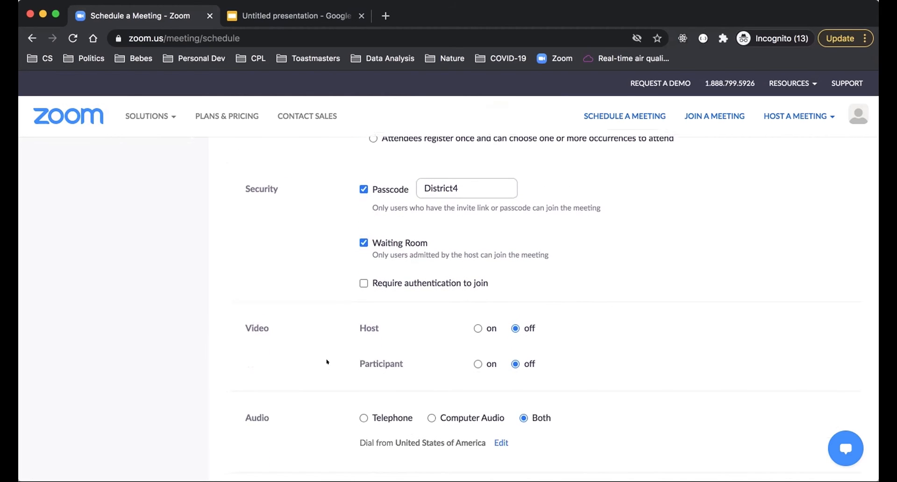
left_click(358, 281)
left_click(357, 280)
Step: Enable "Mute participants upon entry" in the meeting options, leaving "Allow participants to join anytime" off
scroll(309, 322, "down", 5)
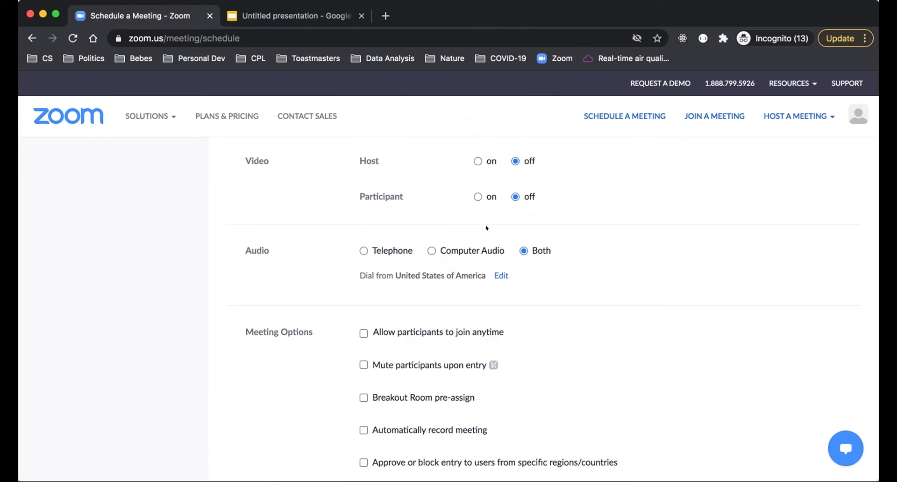
scroll(622, 247, "down", 3)
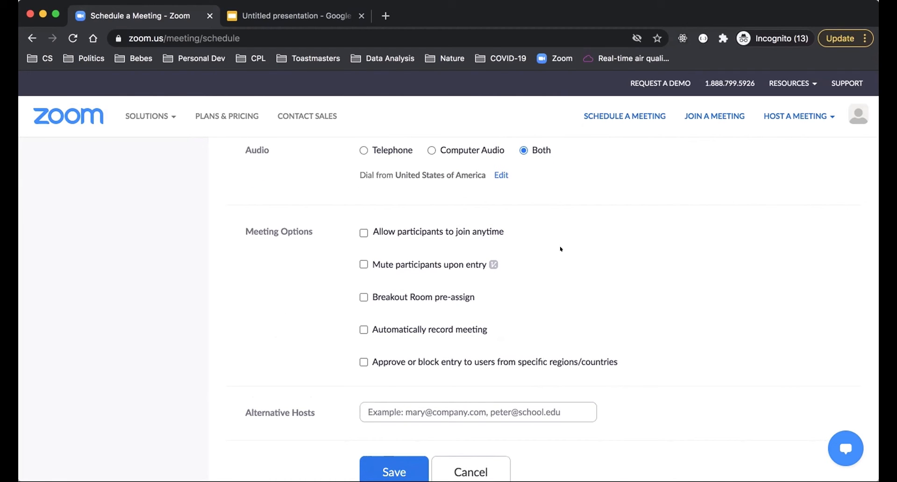
scroll(561, 249, "down", 2)
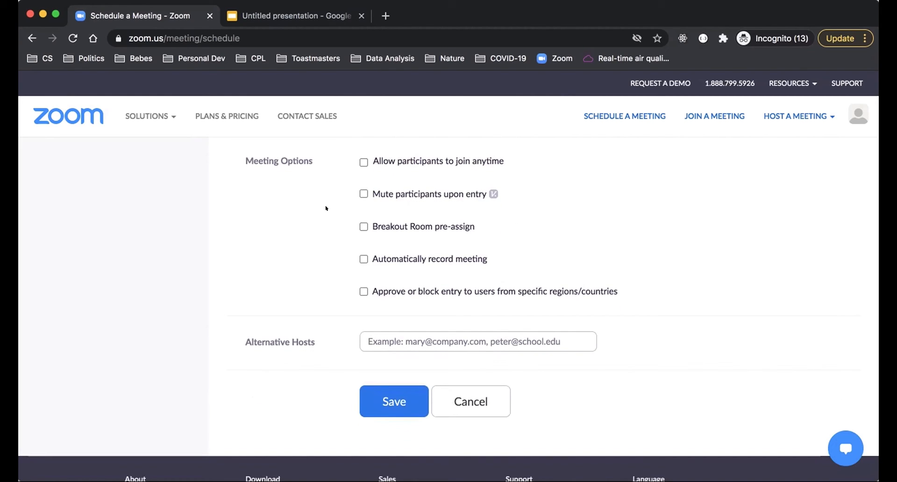
left_click(363, 194)
left_click(359, 160)
left_click(360, 161)
Step: Enable "Breakout Room pre-assign" in the meeting options
scroll(285, 209, "up", 7)
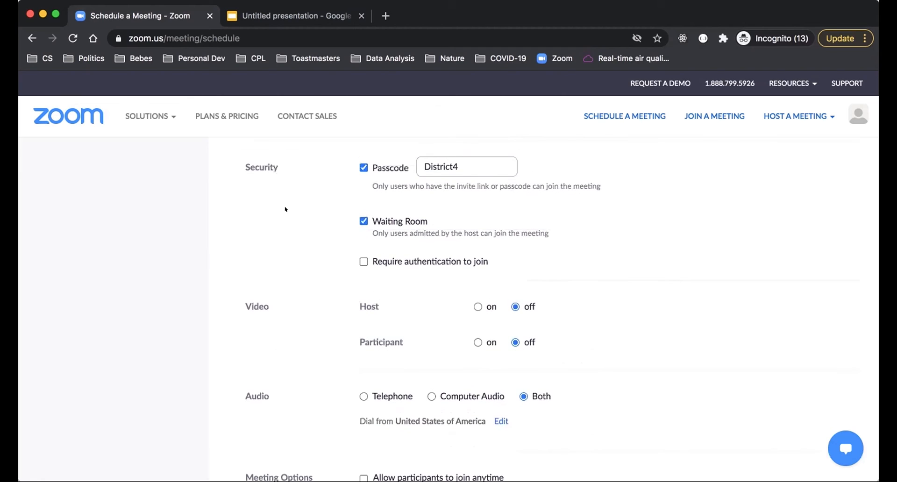
scroll(334, 278, "down", 7)
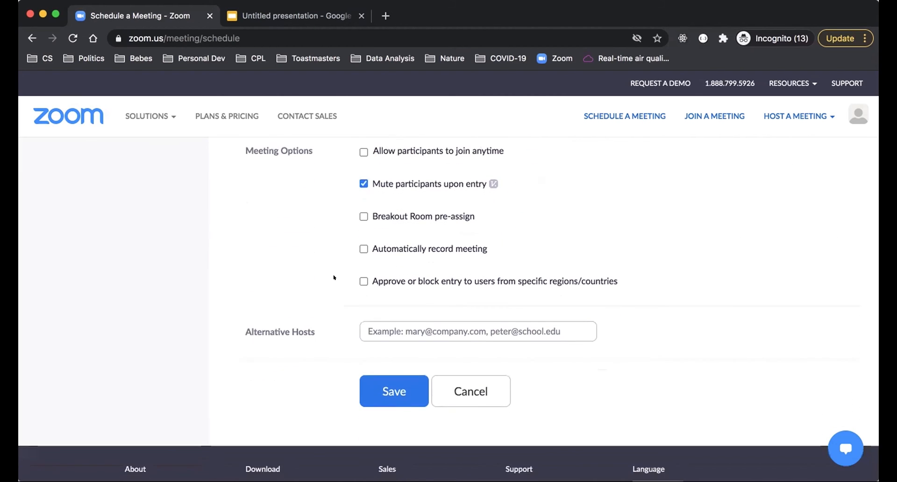
left_click(358, 216)
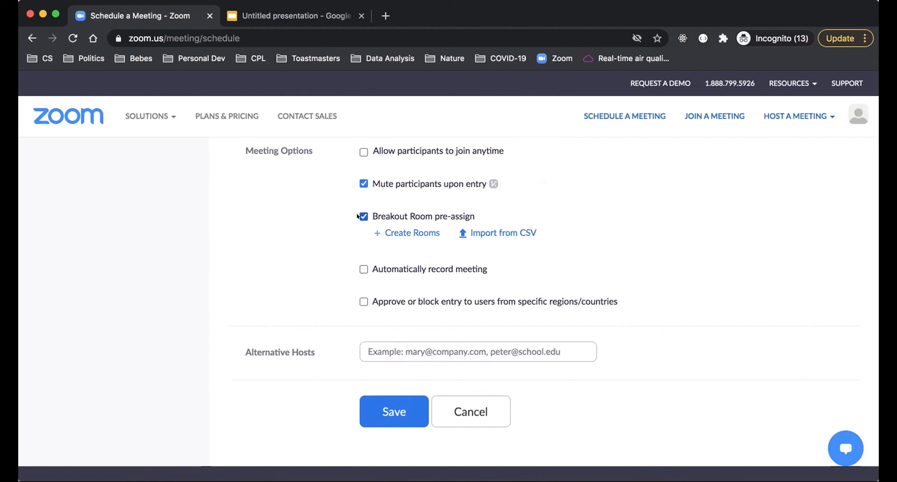
Step: Disable "Breakout Room pre-assign" in the meeting options
left_click(359, 216)
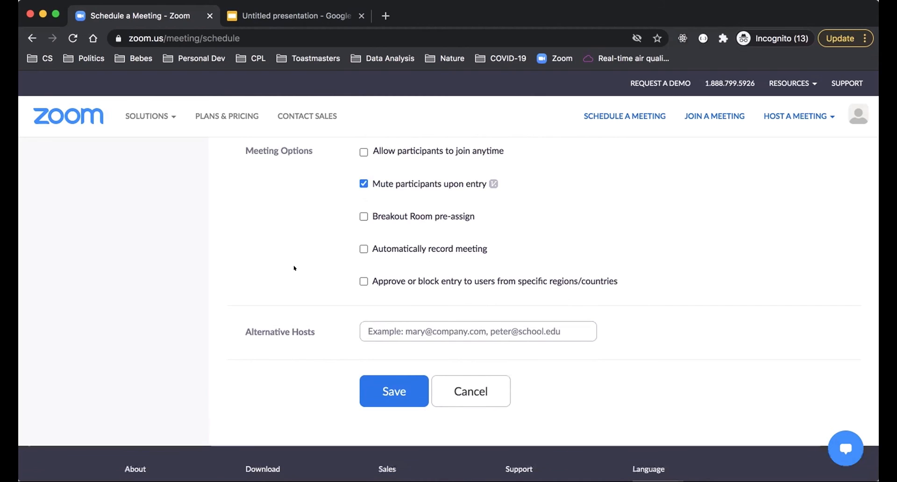
Step: Try automatic meeting recording with the cloud and local computer options, and turn automatic recording off again
left_click(364, 249)
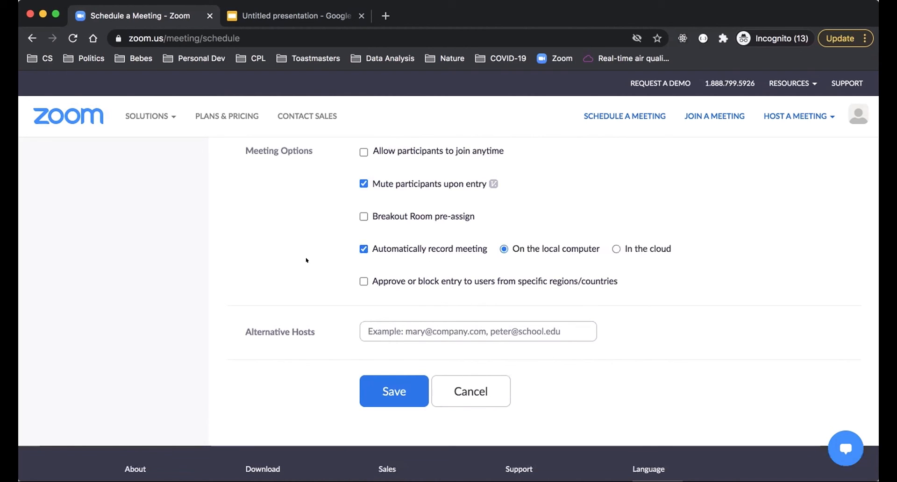
left_click(611, 248)
left_click(503, 248)
left_click(364, 249)
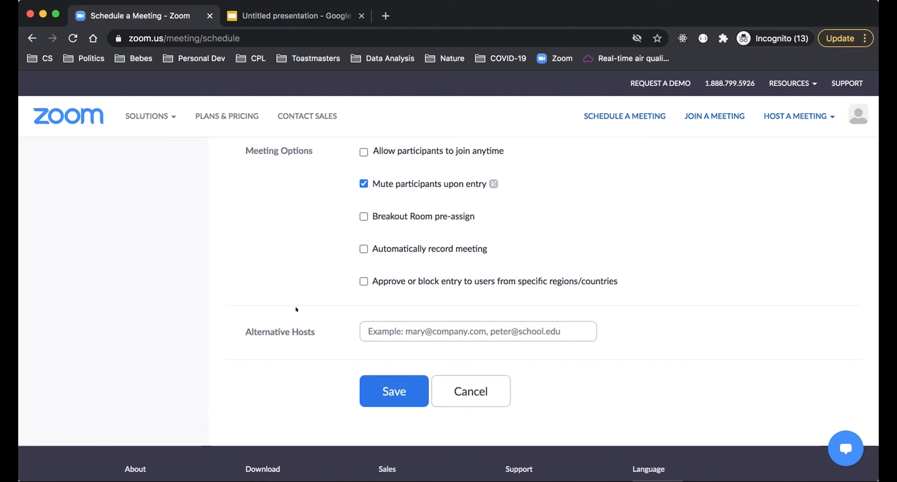
Step: Save the scheduled meeting and review the registration details on its information page
scroll(274, 250, "down", 2)
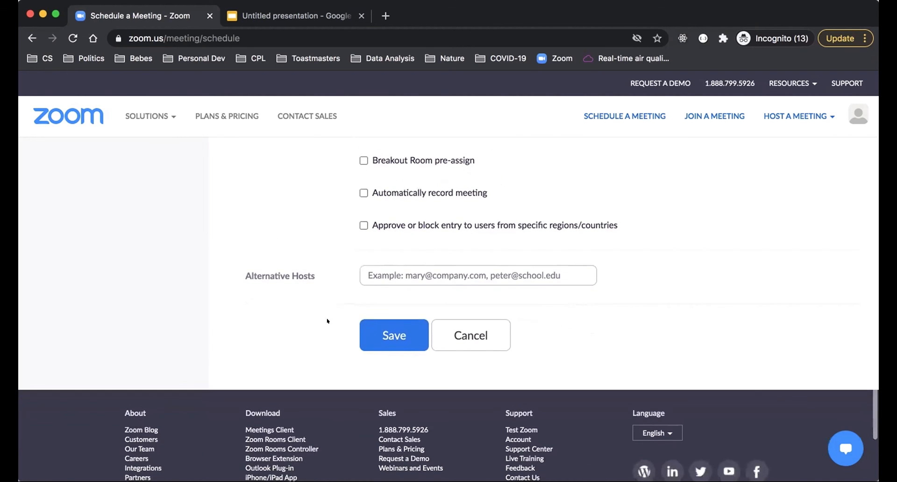
left_click(377, 331)
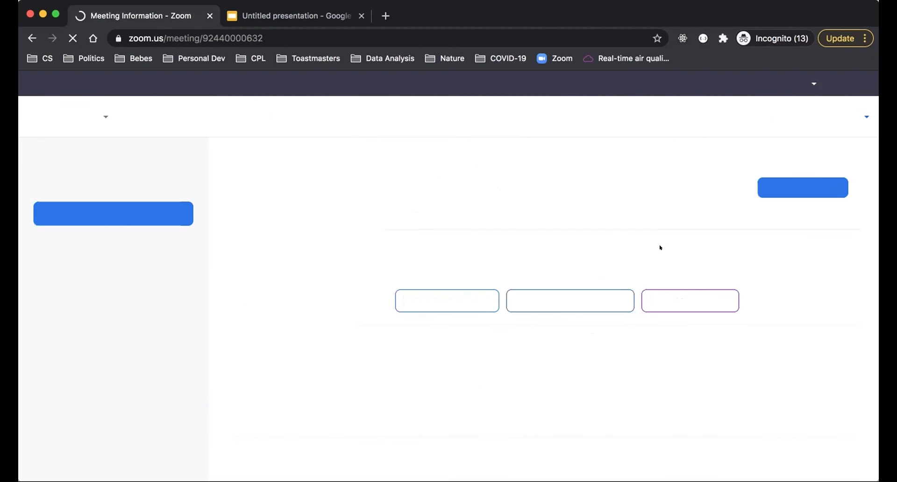
scroll(304, 379, "down", 8)
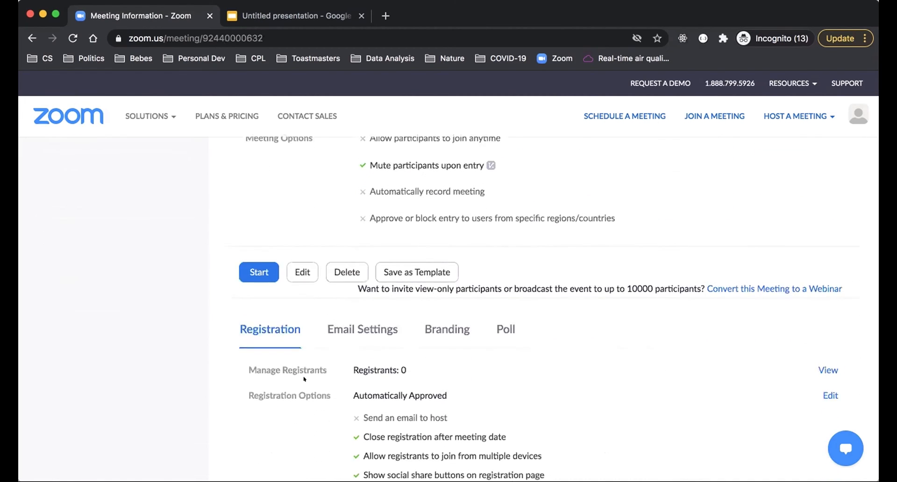
scroll(304, 379, "down", 2)
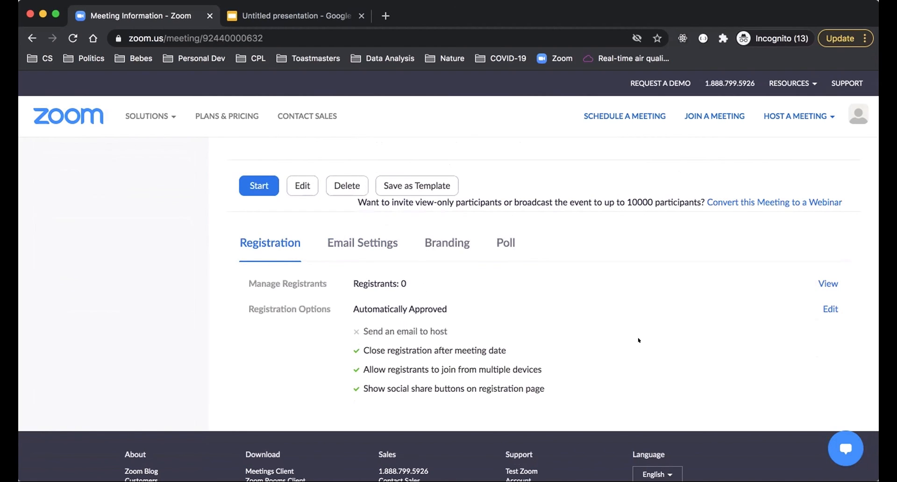
Step: Open the meeting's registration options for editing, and turn the email notification to the host on and off again
left_click(825, 303)
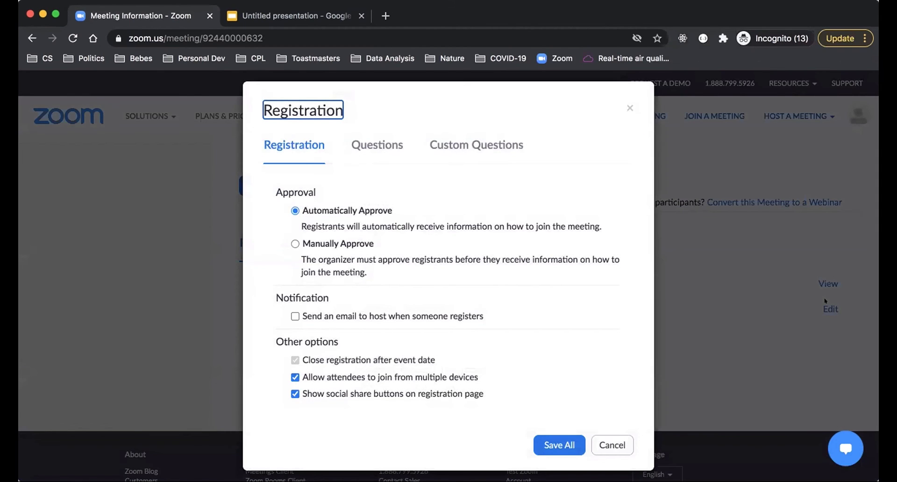
scroll(489, 278, "down", 1)
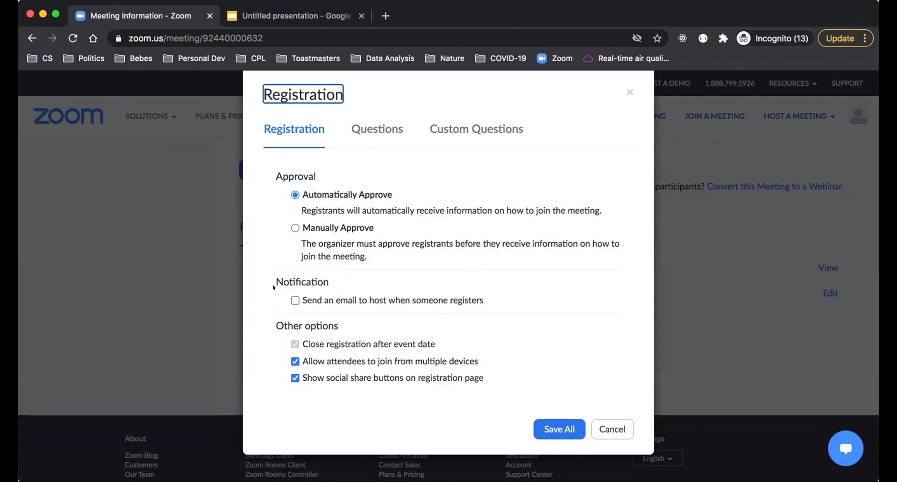
left_click(294, 300)
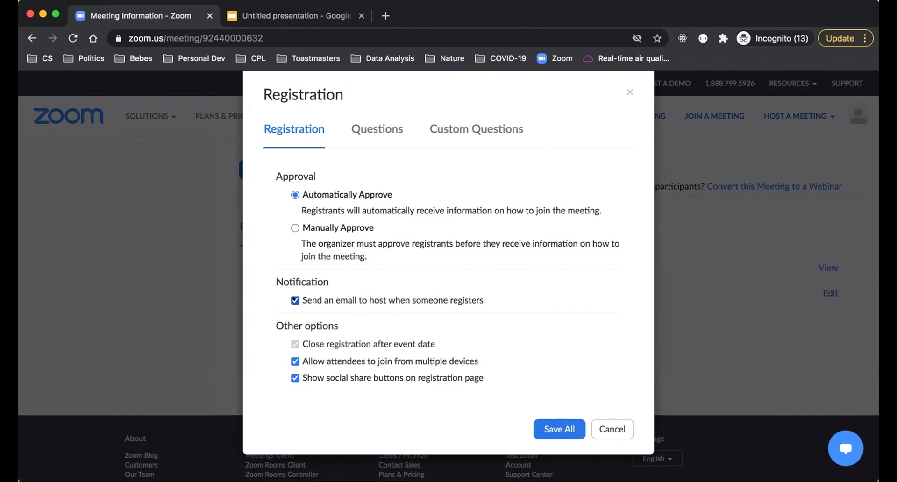
left_click(295, 300)
Step: Review the optional registration question fields, turning "Questions & Comments" on and off again
left_click(370, 127)
scroll(476, 259, "down", 4)
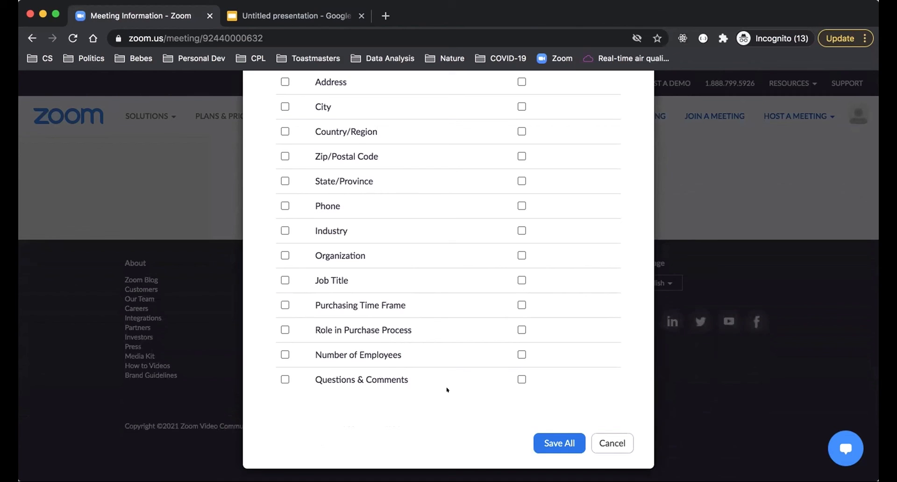
scroll(447, 389, "up", 4)
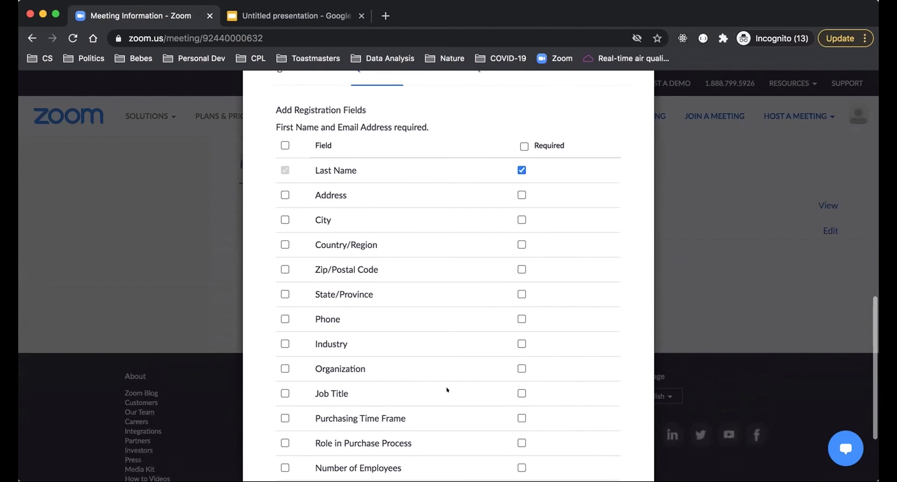
scroll(447, 389, "down", 4)
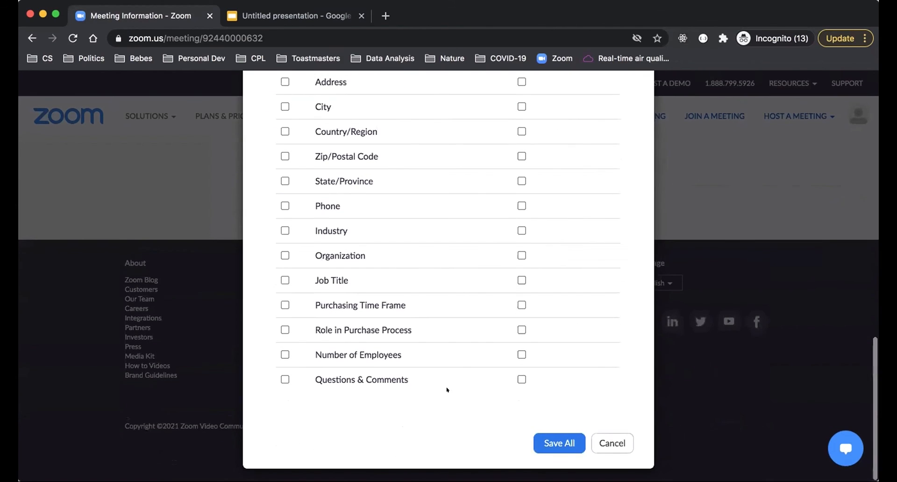
left_click(286, 379)
left_click(285, 380)
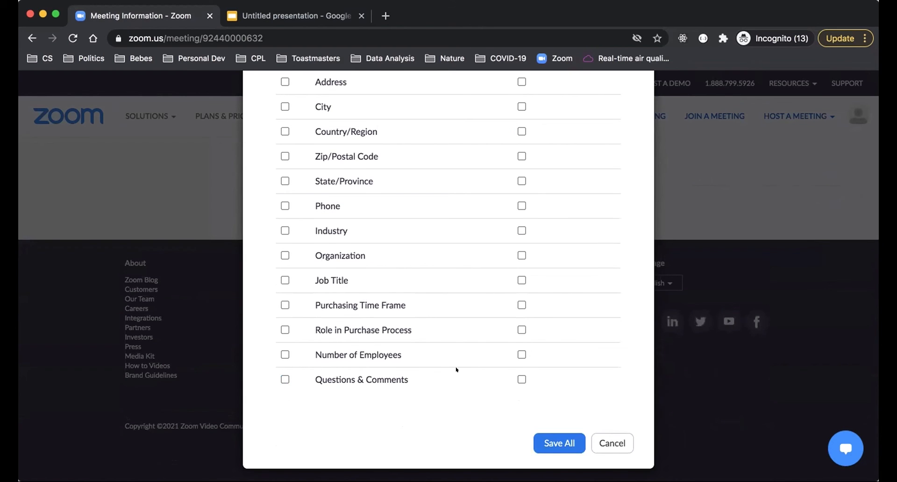
scroll(457, 369, "up", 4)
scroll(456, 367, "down", 3)
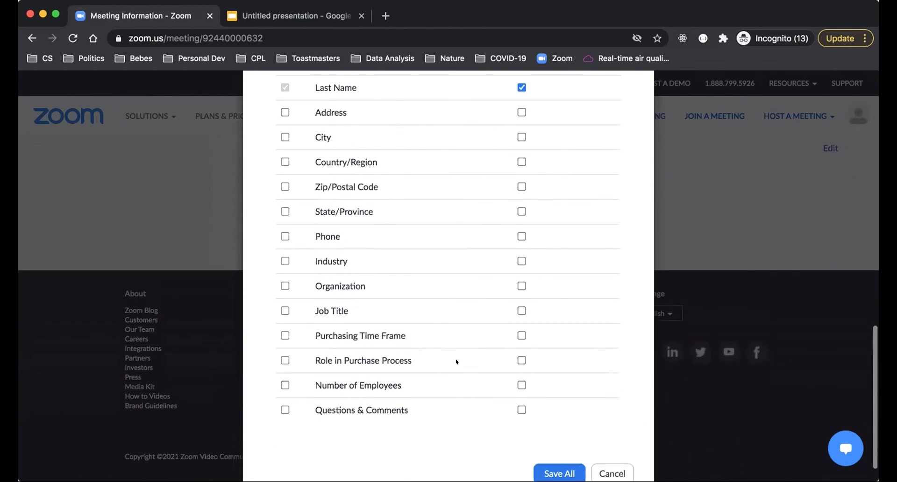
scroll(457, 363, "up", 5)
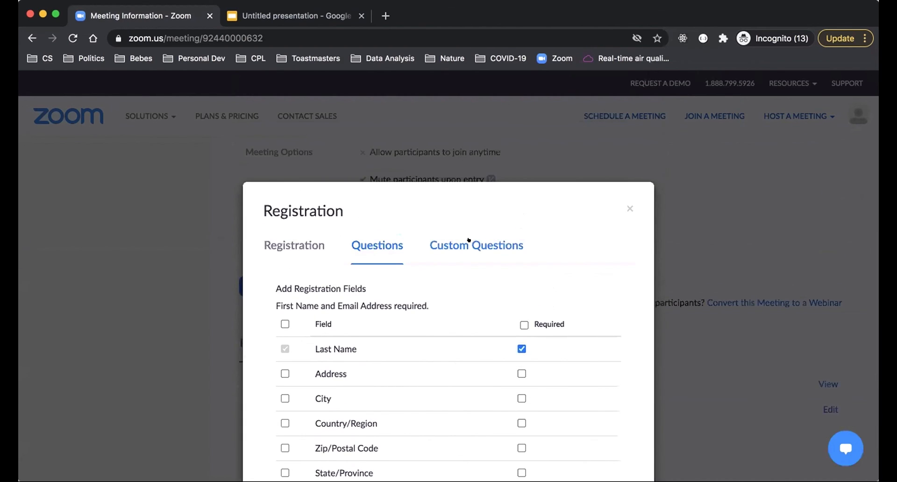
Step: Create a required short-answer custom registration question "What is your club #?" and save all registration settings
left_click(469, 243)
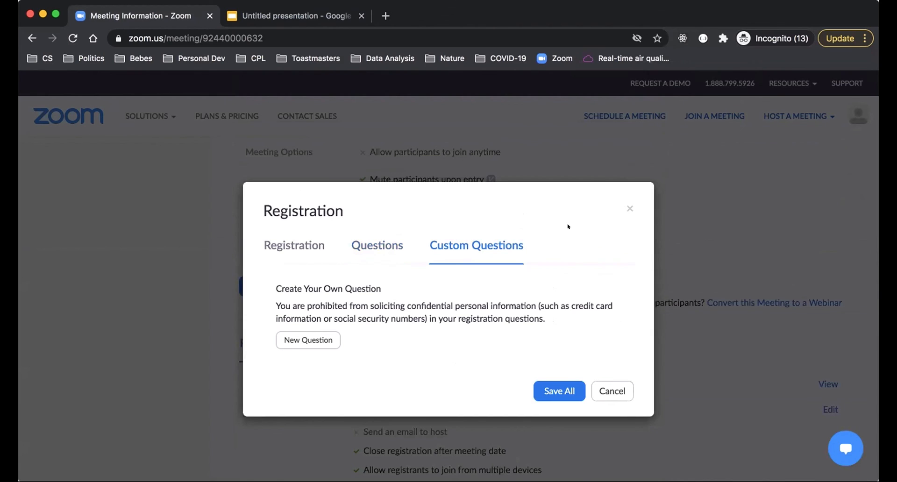
left_click(333, 340)
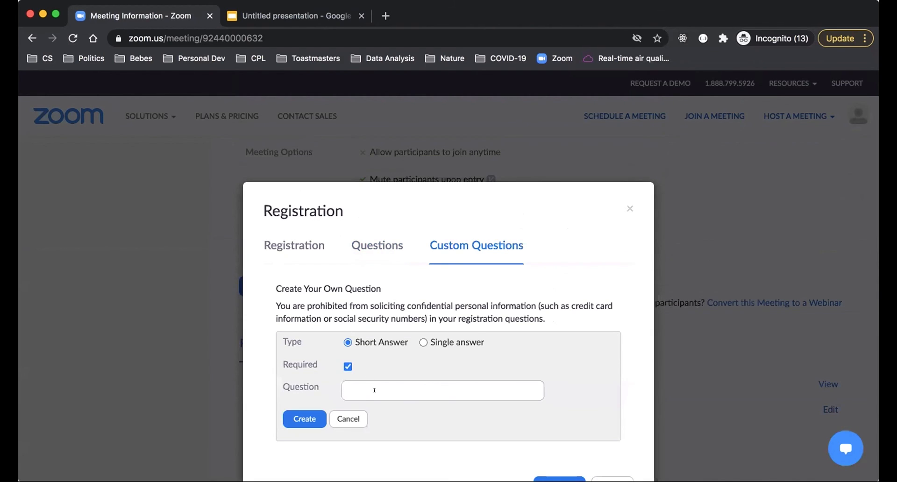
left_click(366, 381)
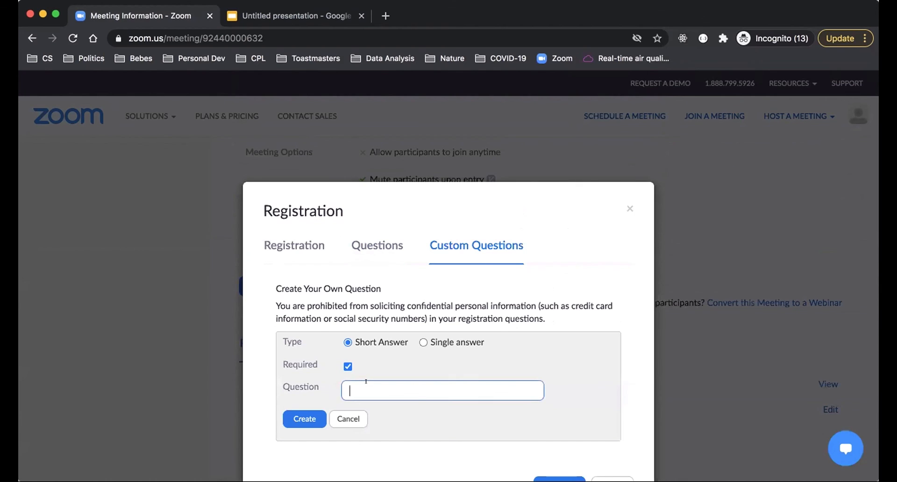
type("What is your T")
key("BackSpace")
type("club #?")
left_click(299, 419)
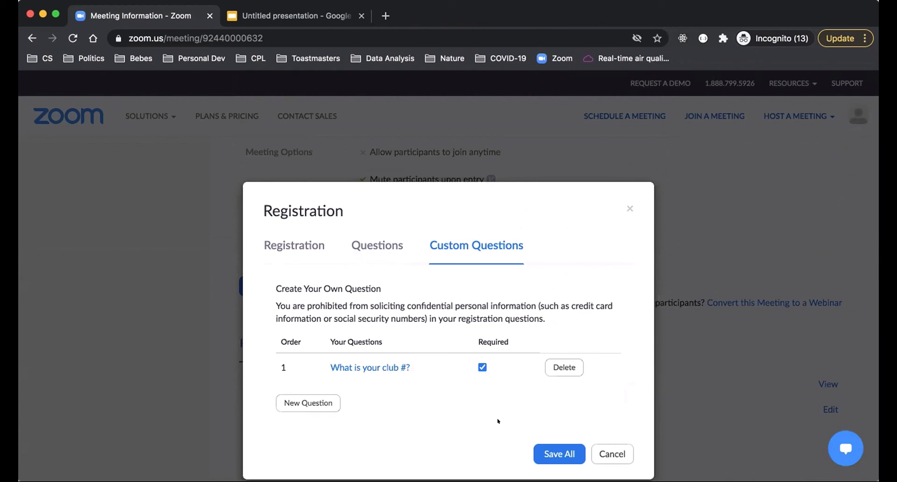
left_click(542, 455)
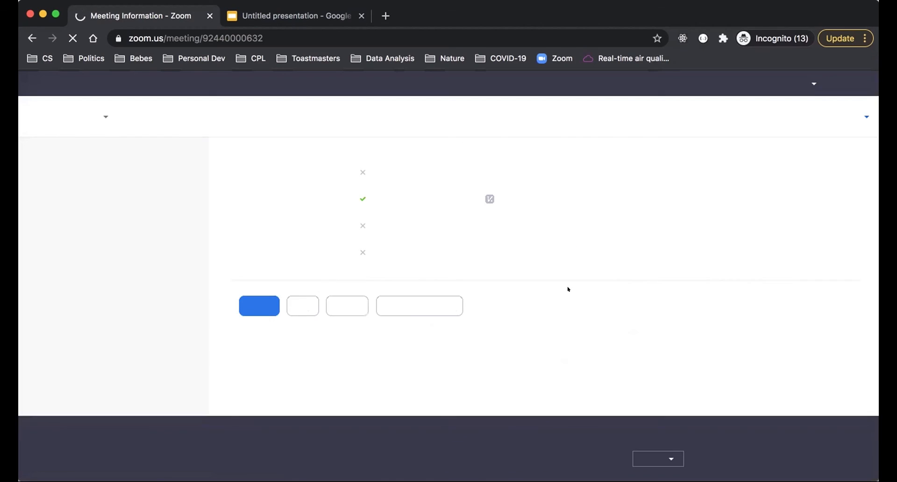
Step: Review the meeting's email settings and the banner and logo requirements under its branding options
scroll(570, 369, "down", 3)
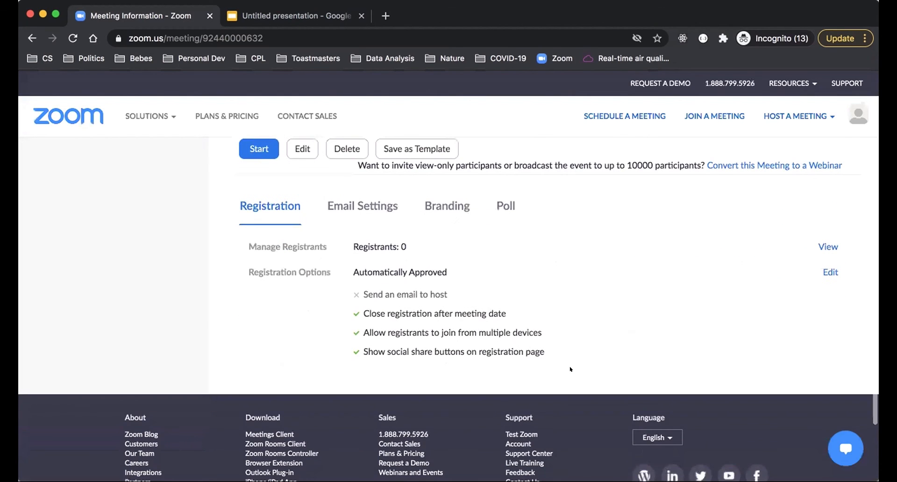
left_click(352, 203)
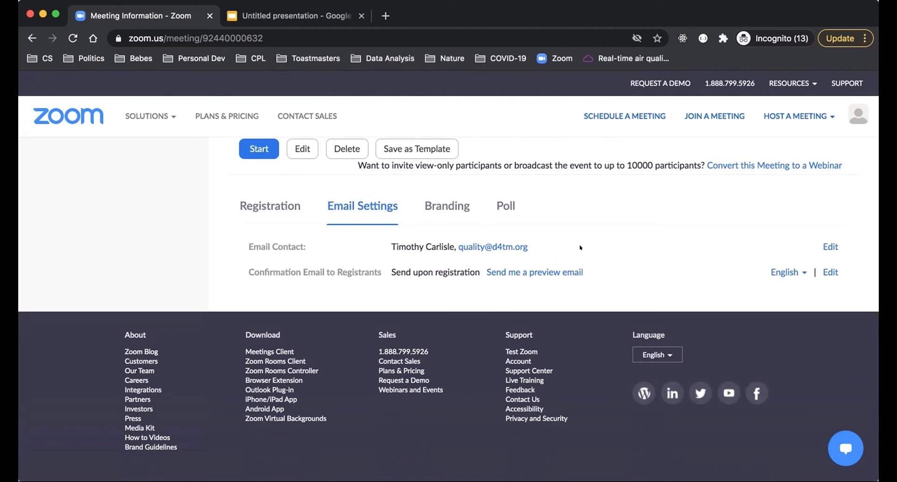
left_click(439, 206)
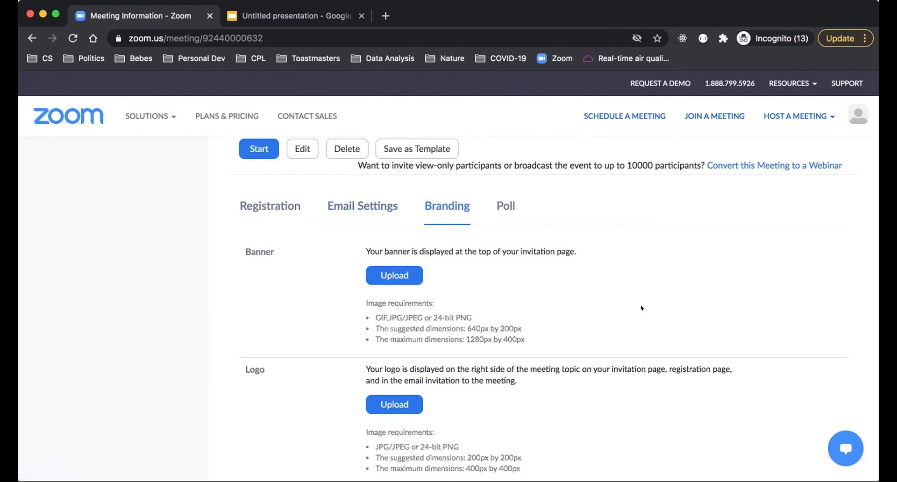
scroll(647, 311, "down", 3)
scroll(649, 310, "up", 1)
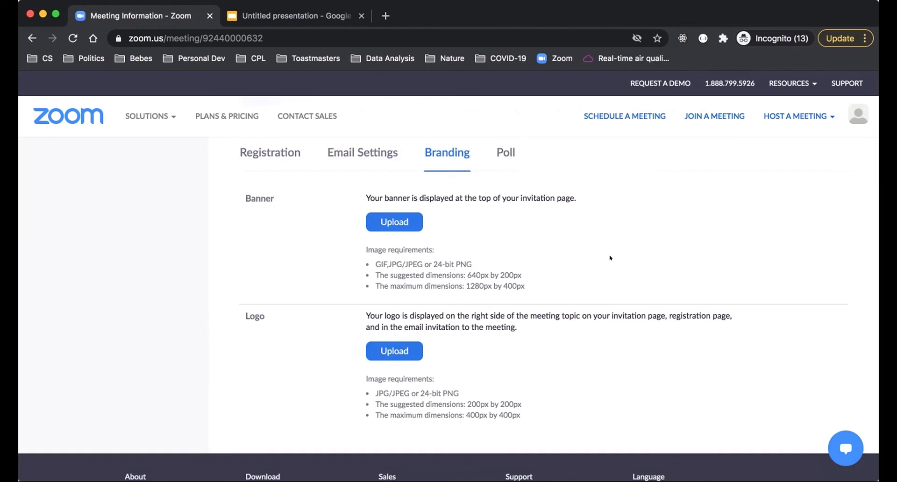
scroll(610, 258, "up", 5)
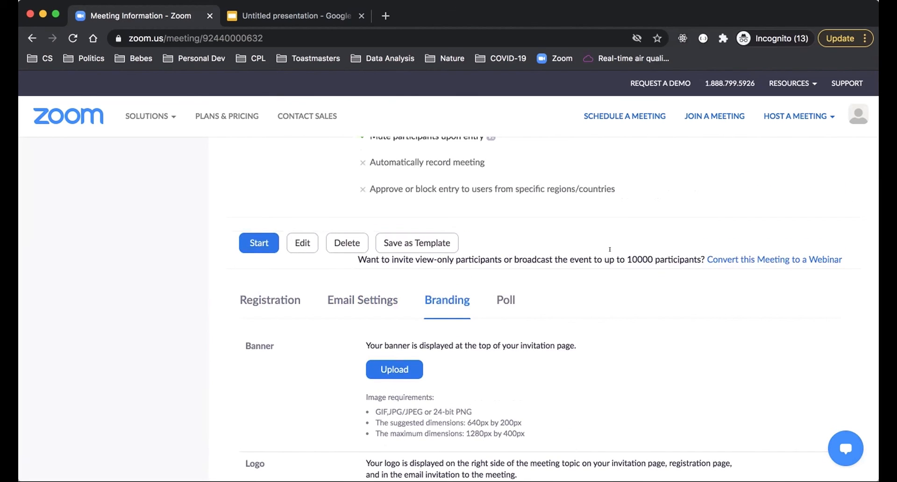
Step: Add a poll to the meeting with the title "What officer roles have you held?"
left_click(508, 299)
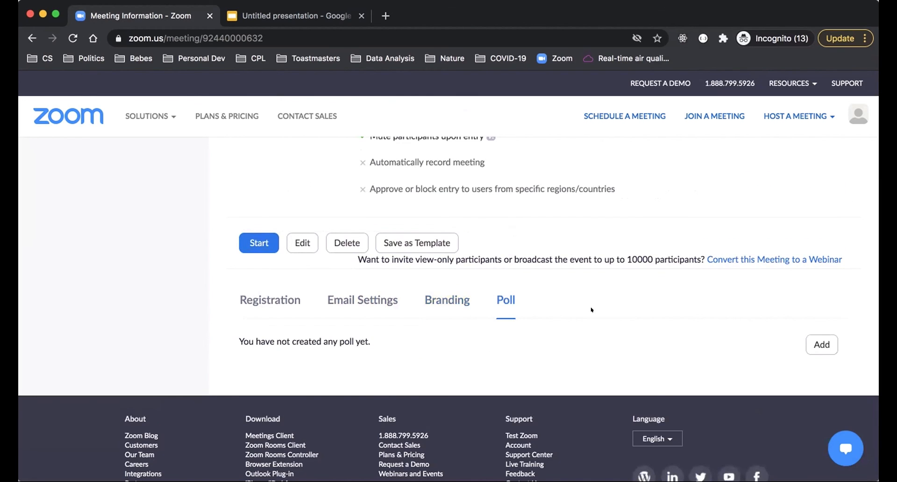
scroll(591, 318, "down", 2)
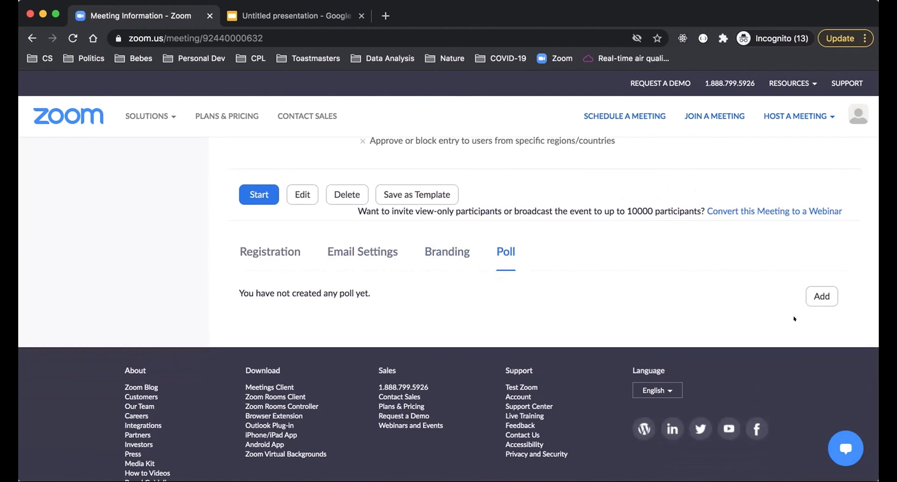
left_click(814, 296)
left_click(336, 159)
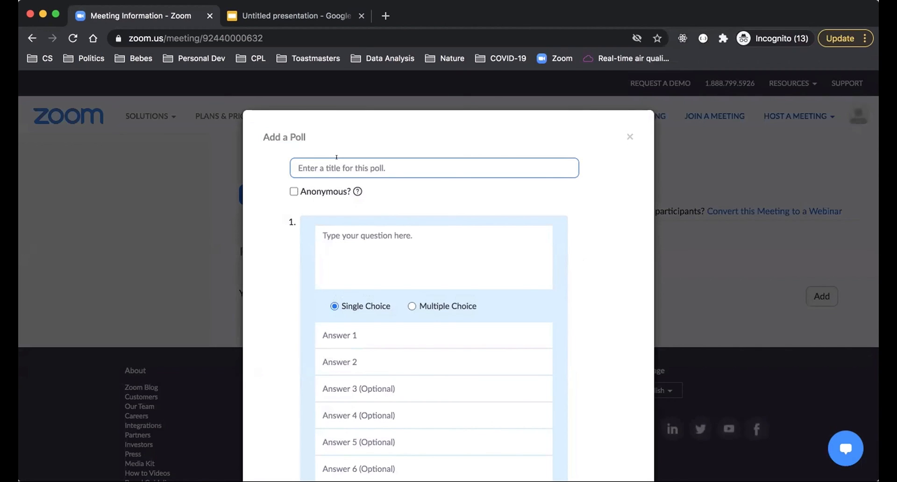
type("What officer roles have you held?")
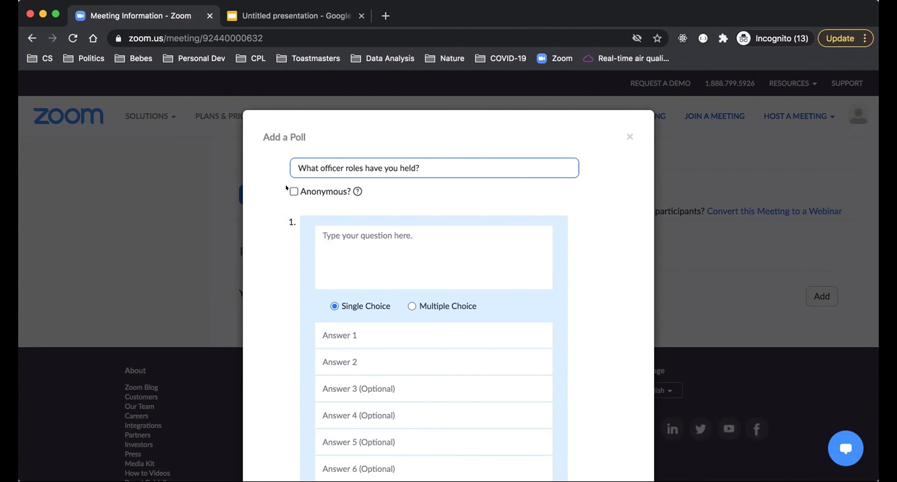
Step: Copy the poll title "What officer roles have you held?" into the first question's text
left_click(347, 237)
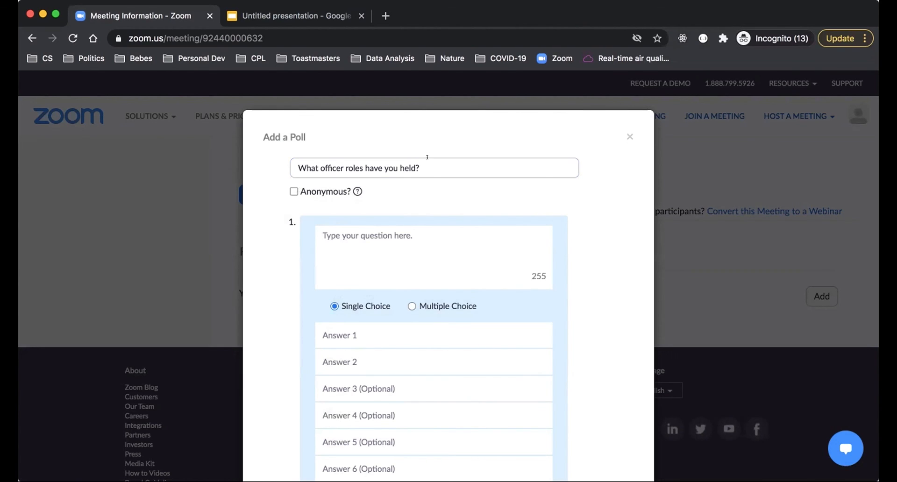
left_click_drag(427, 157, 253, 154)
left_click(336, 229)
type("What officer roles have you held?")
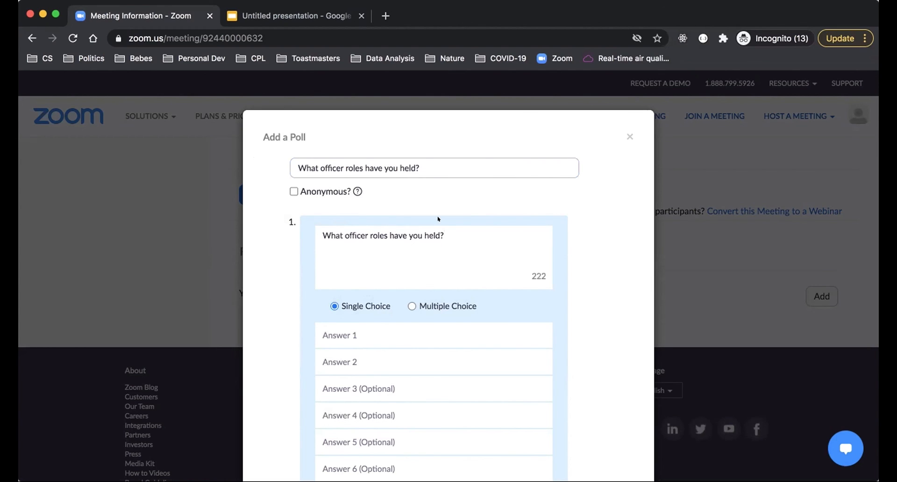
Step: Replace the poll title with "Leadership Experience"
triple_click(425, 157)
type("Le")
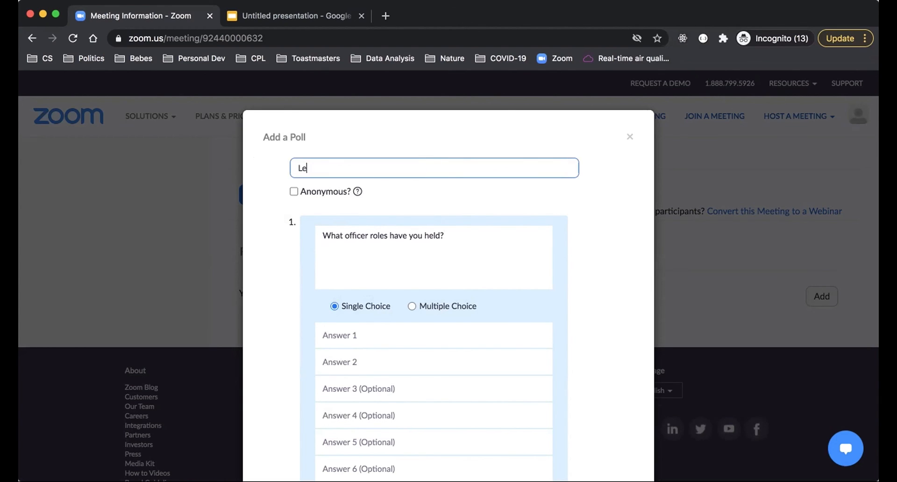
type("adership Experience")
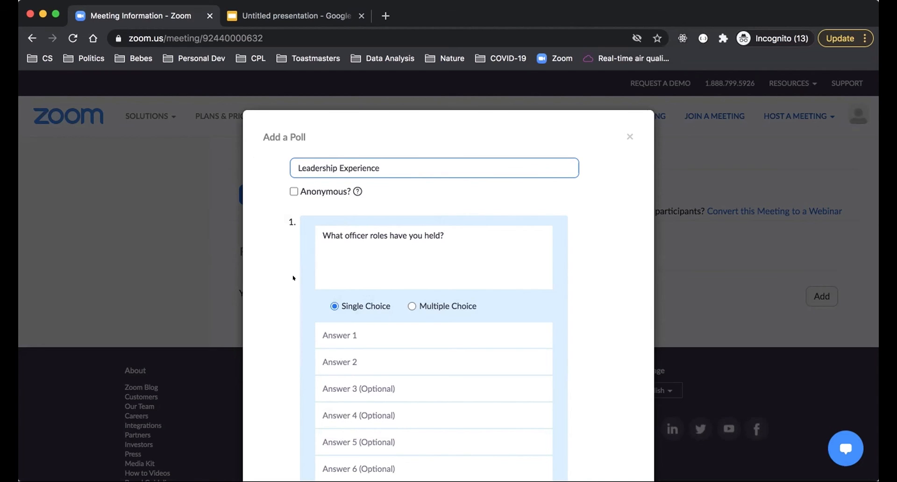
Step: Enter the answers "President", "VPE" and "vppr" for the officer roles question and save the poll
scroll(295, 276, "down", 4)
left_click(333, 187)
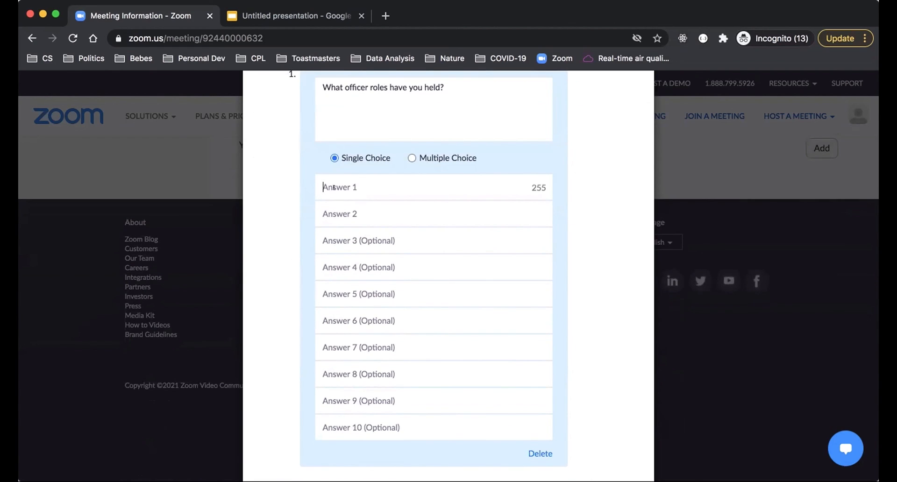
type("President")
left_click(364, 206)
type("VPE")
left_click(366, 227)
type("vppr")
left_click(355, 268)
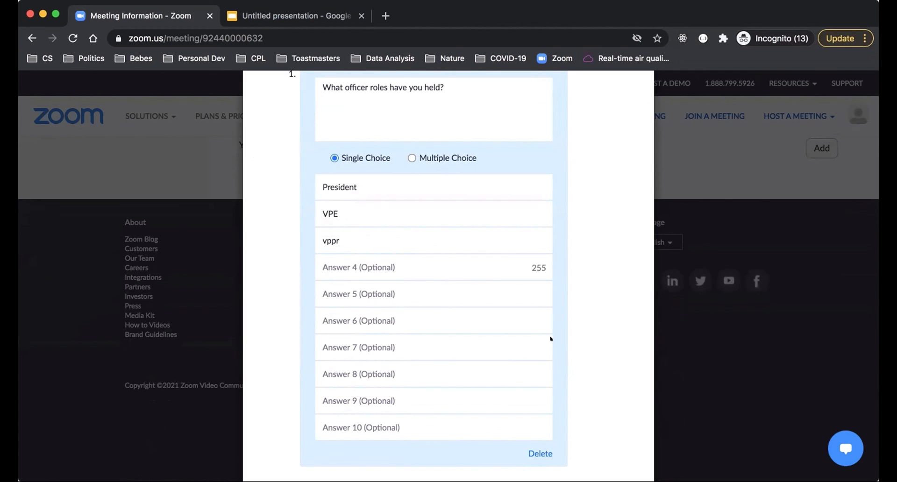
scroll(551, 338, "down", 3)
left_click(559, 453)
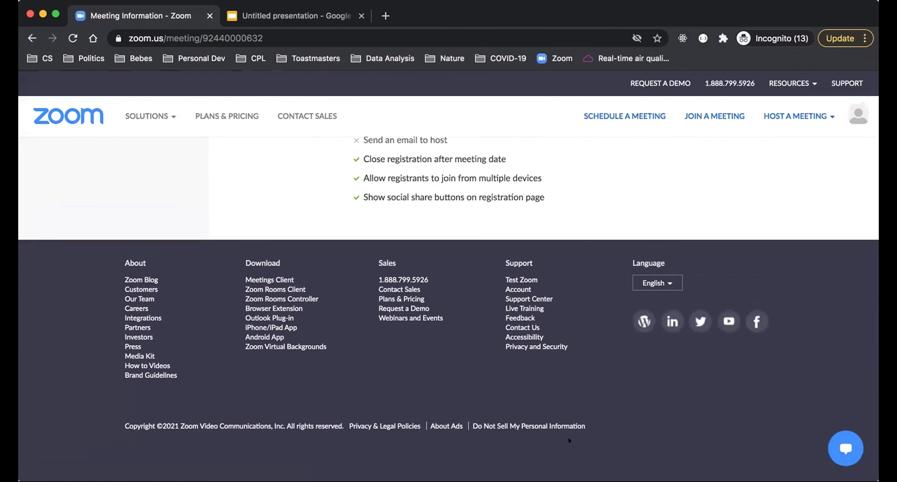
Step: Review the meeting's registration, email, branding and poll sections, including the saved "Leadership Experience" poll
scroll(579, 353, "up", 5)
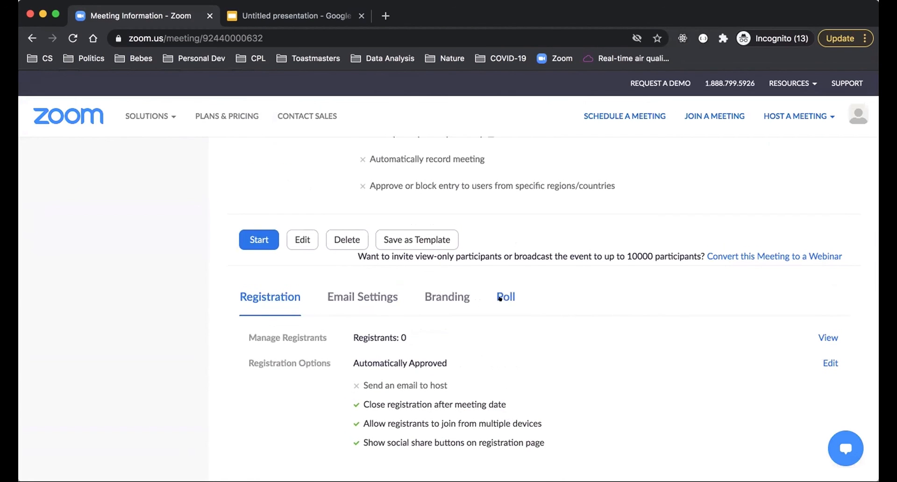
left_click(338, 293)
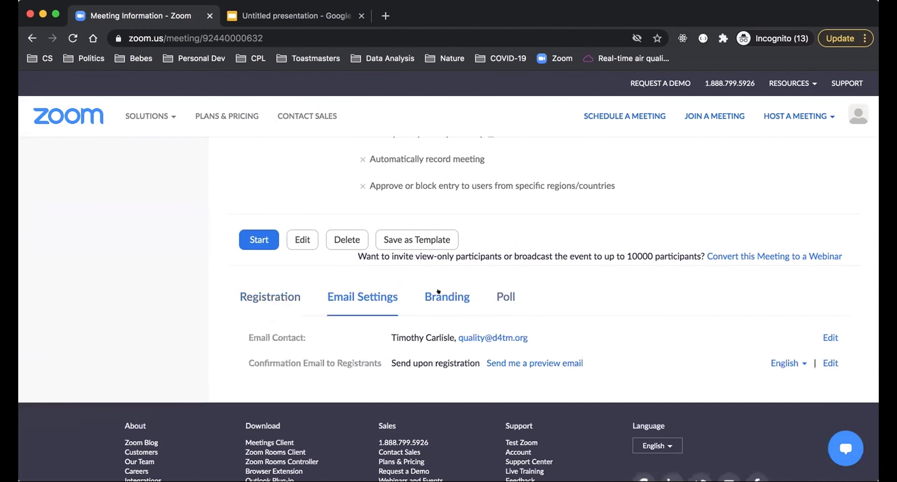
left_click(439, 293)
left_click(506, 297)
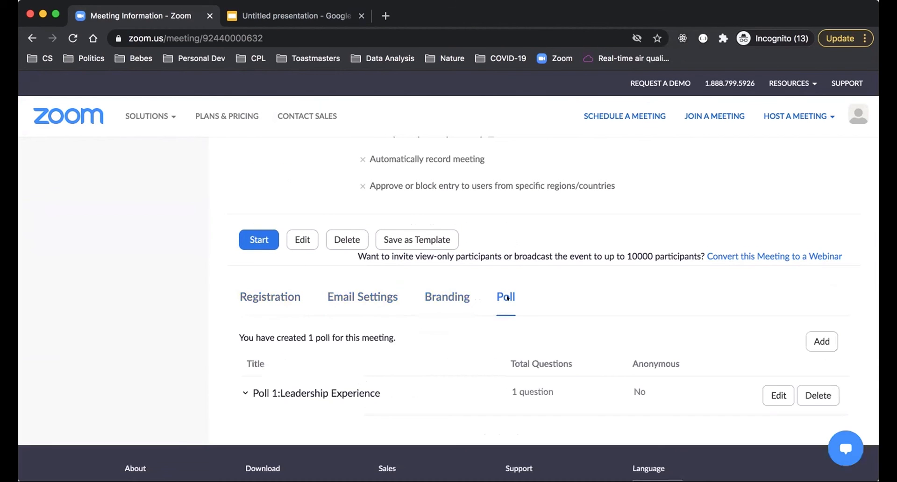
left_click(280, 292)
Step: Copy the Demo meeting's registration link and open it in a new browser tab
scroll(299, 299, "up", 15)
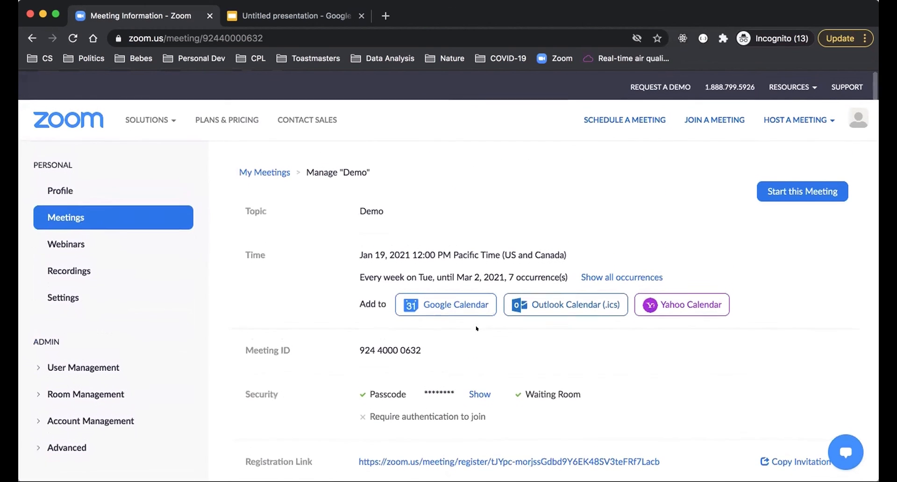
scroll(539, 207, "down", 3)
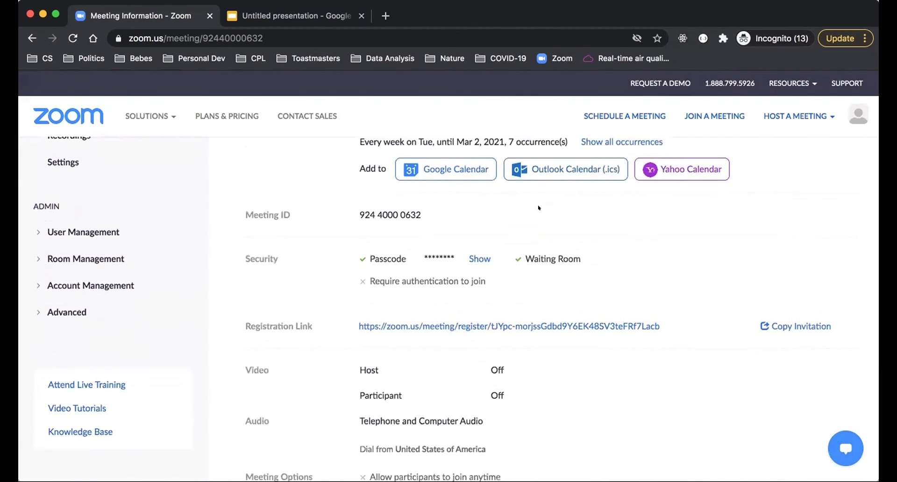
left_click_drag(670, 310, 355, 309)
key("super+c")
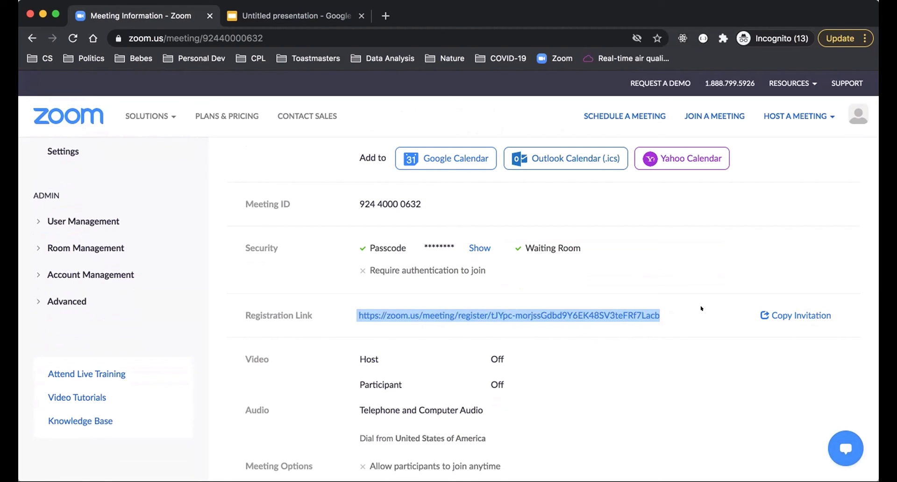
left_click(382, 16)
key("super+v")
key("Return")
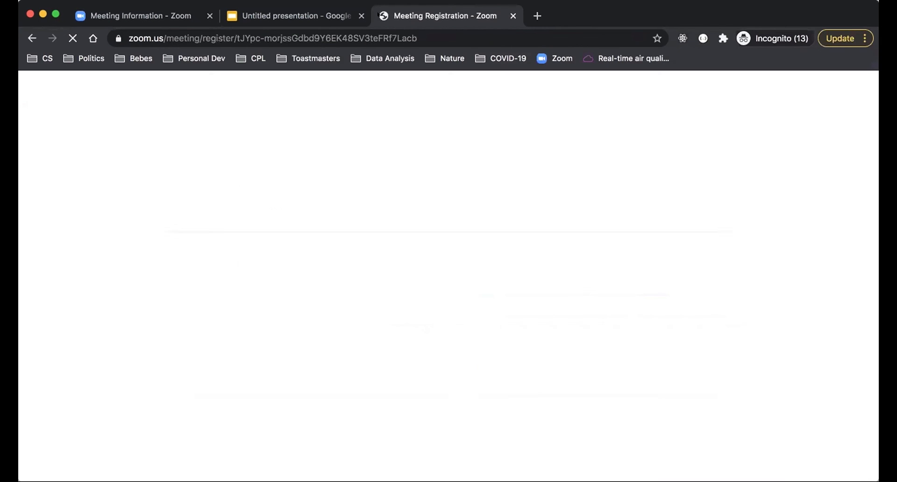
Step: Answer the required "What is your club #?" question with the club number and submit the meeting registration
scroll(385, 380, "down", 5)
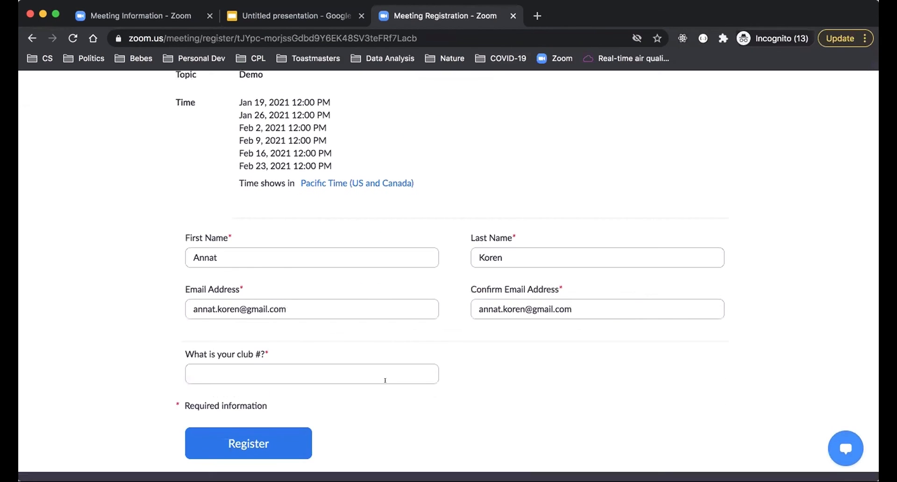
left_click(316, 362)
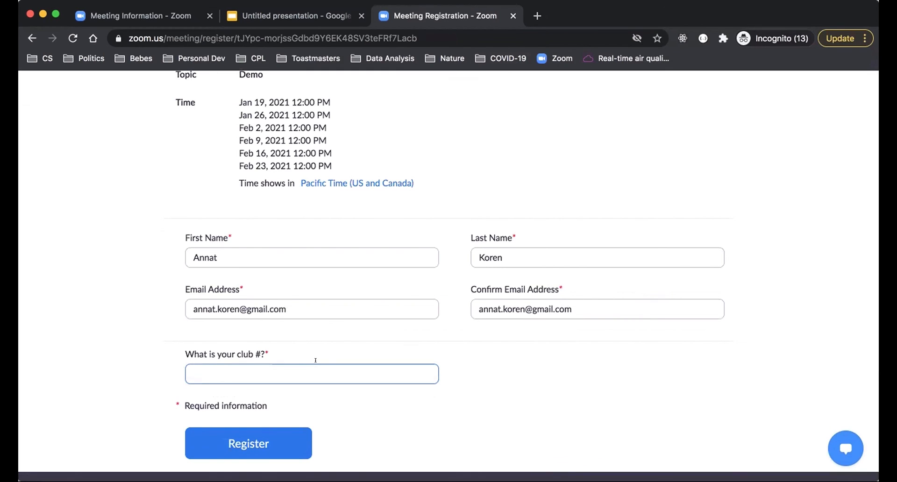
type("714439")
left_click(509, 402)
scroll(508, 403, "up", 5)
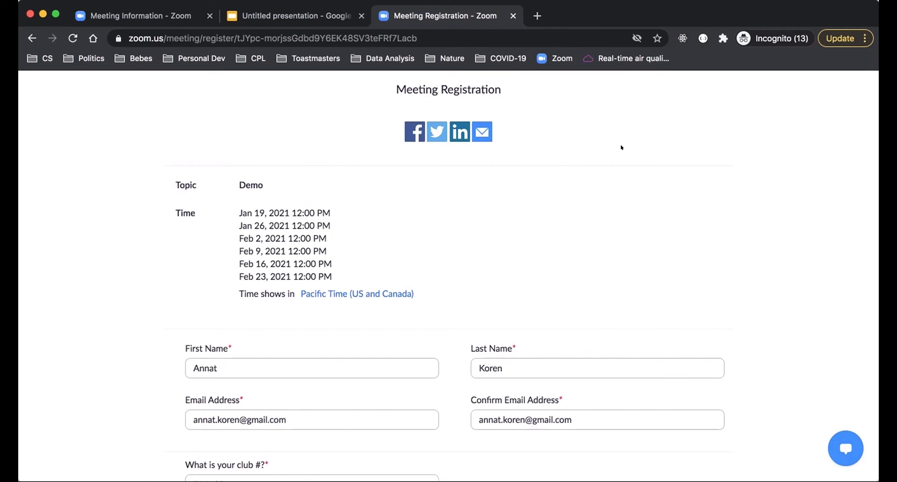
left_click_drag(518, 85, 367, 86)
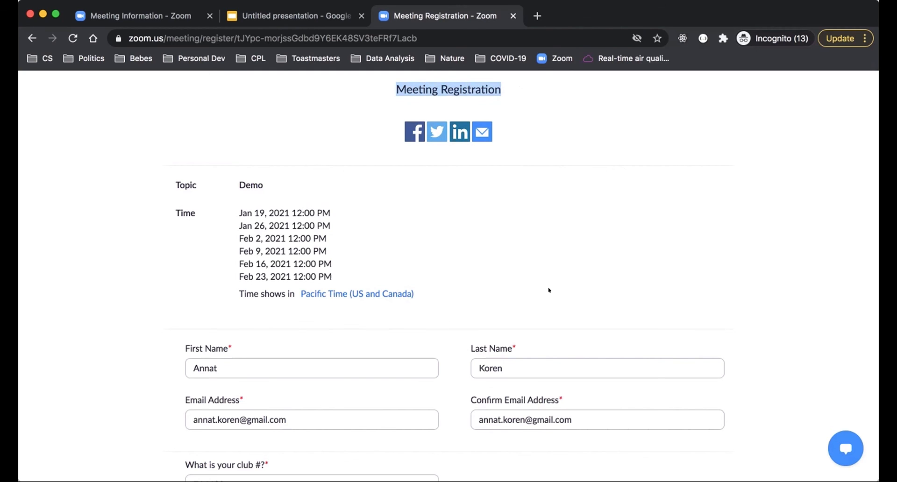
scroll(549, 290, "down", 5)
left_click(234, 407)
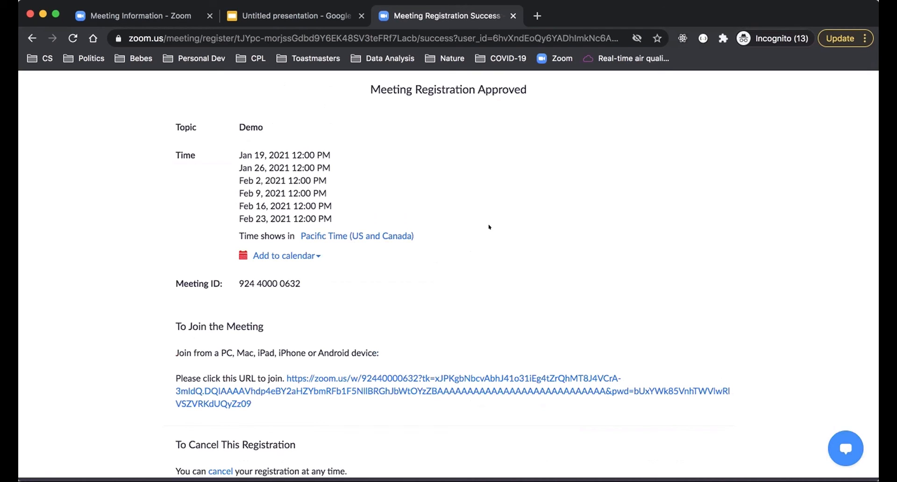
Step: Examine the registration confirmation page, highlighting the registrant's personal URL for joining the meeting
scroll(489, 227, "down", 5)
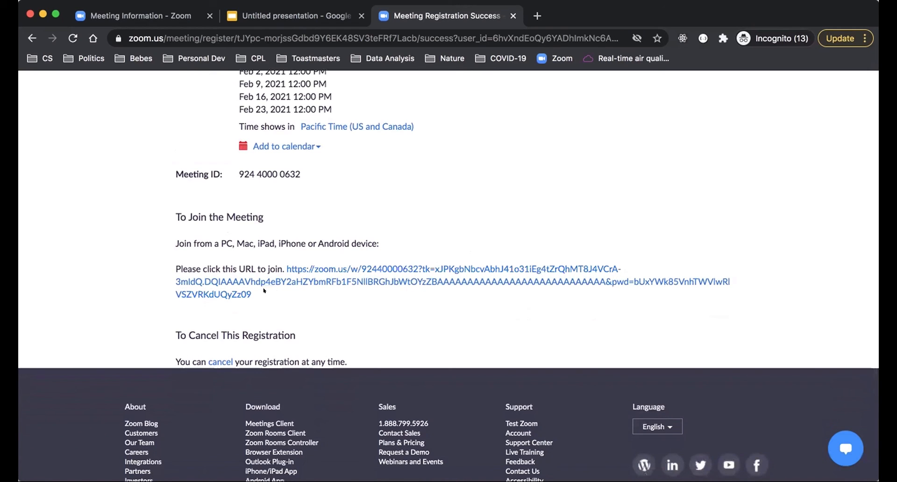
left_click_drag(263, 290, 285, 268)
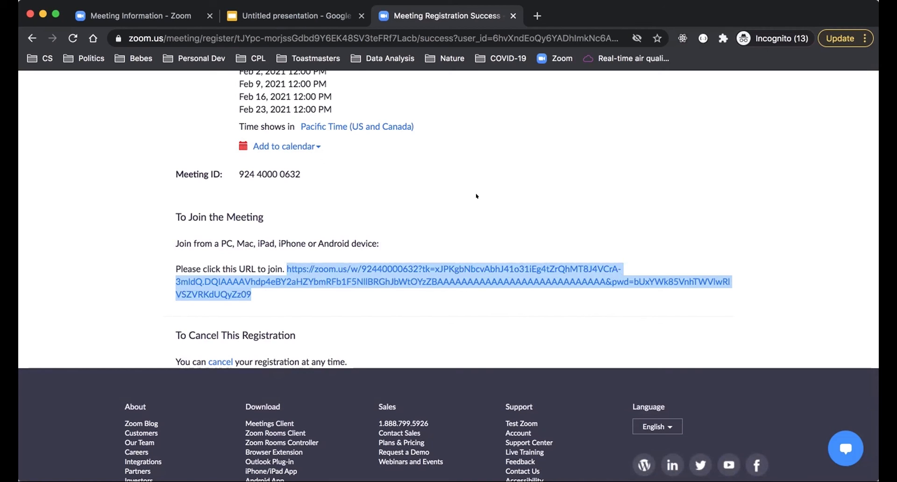
left_click(457, 188)
scroll(456, 188, "up", 5)
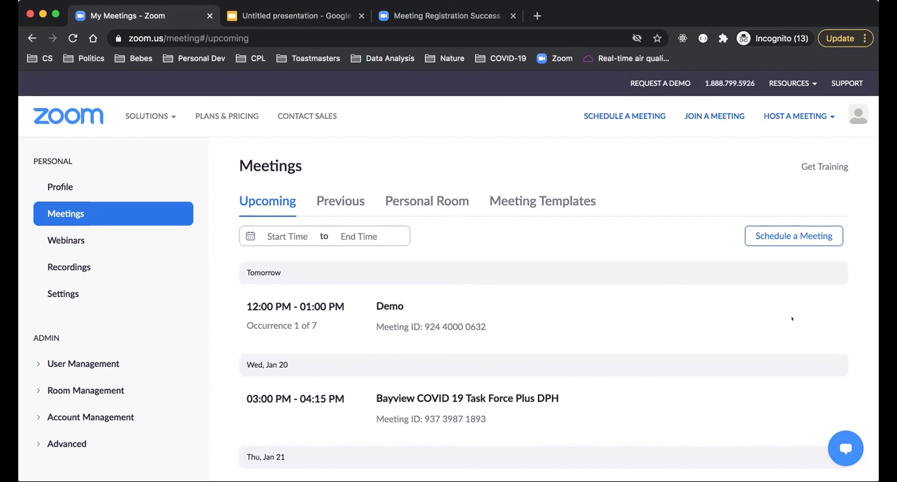
Step: Open the Demo meeting from the upcoming meetings and review its details, options and registration section
left_click(379, 307)
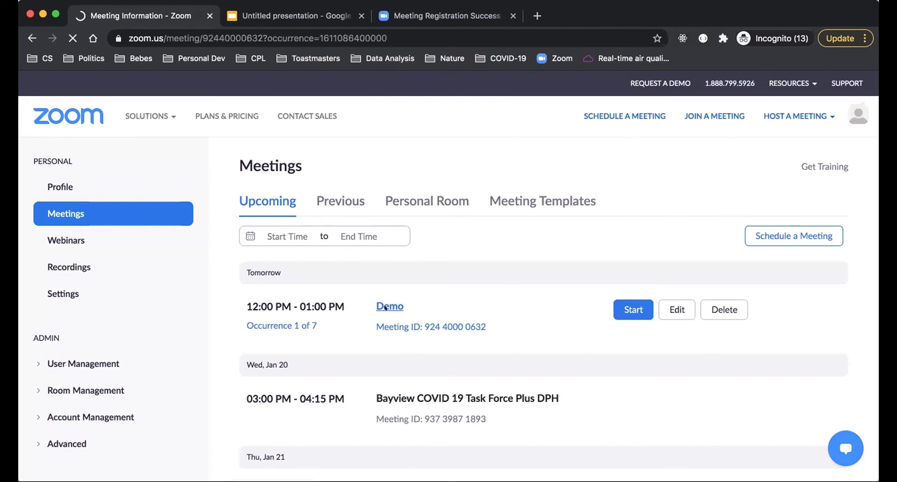
scroll(296, 370, "down", 5)
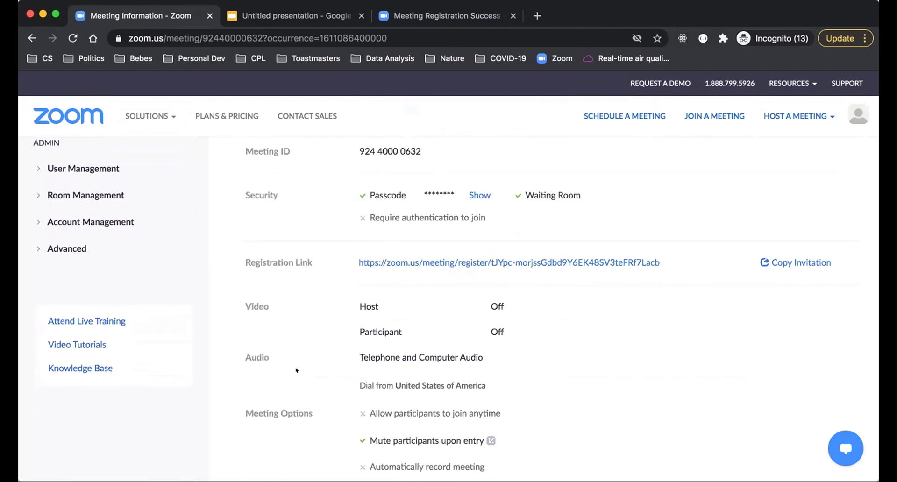
scroll(296, 370, "down", 1)
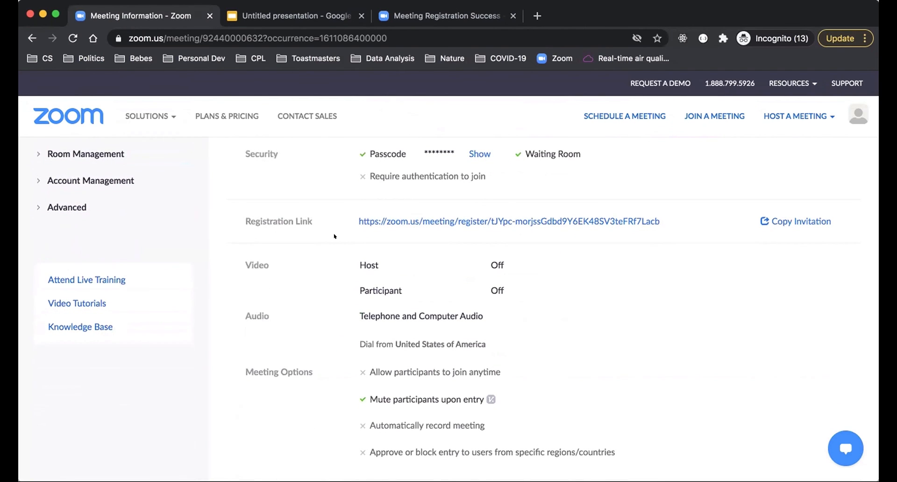
scroll(334, 236, "down", 6)
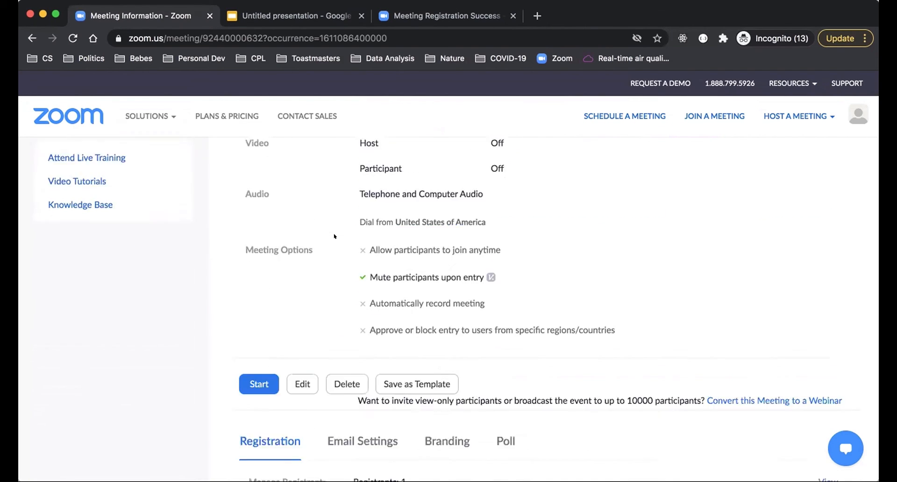
scroll(601, 268, "up", 12)
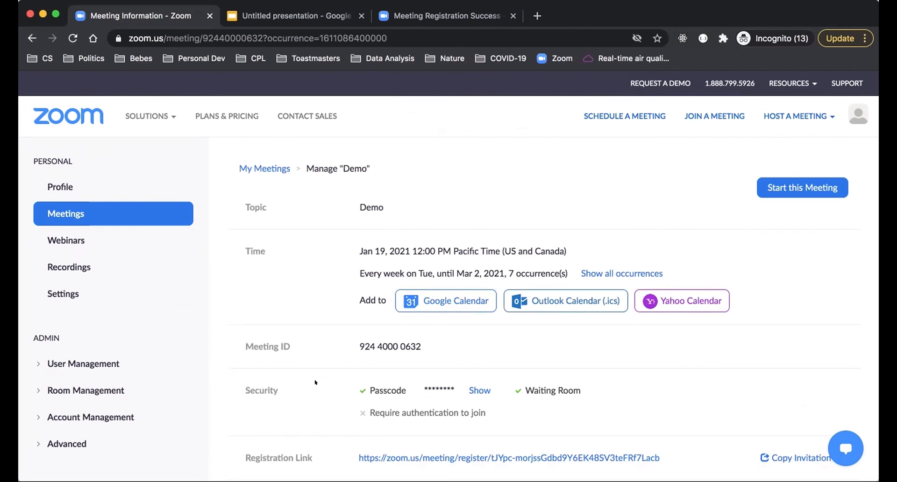
Step: Copy the Demo meeting's invitation text to the clipboard and close the invitation dialog
scroll(315, 382, "down", 5)
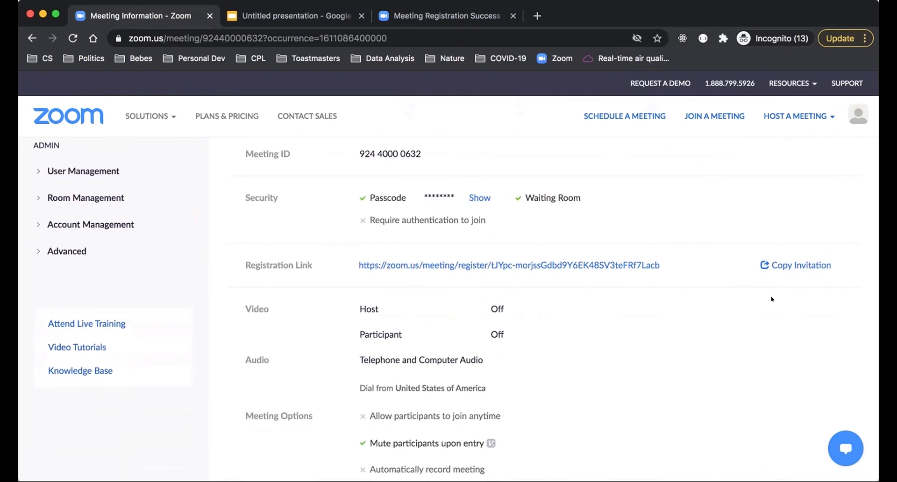
left_click(776, 262)
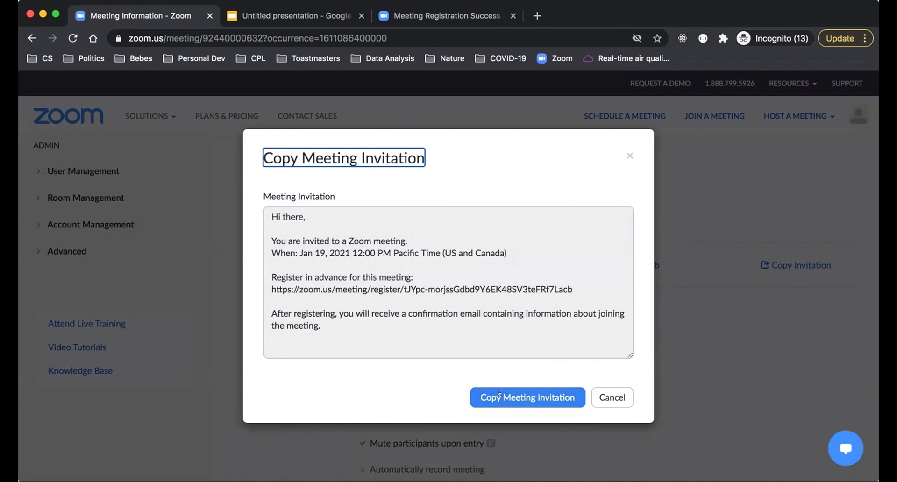
left_click(499, 393)
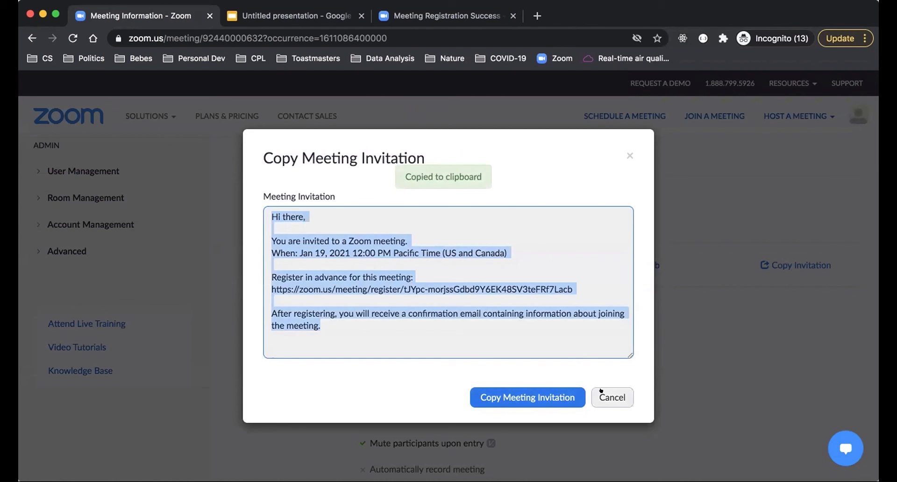
left_click(601, 393)
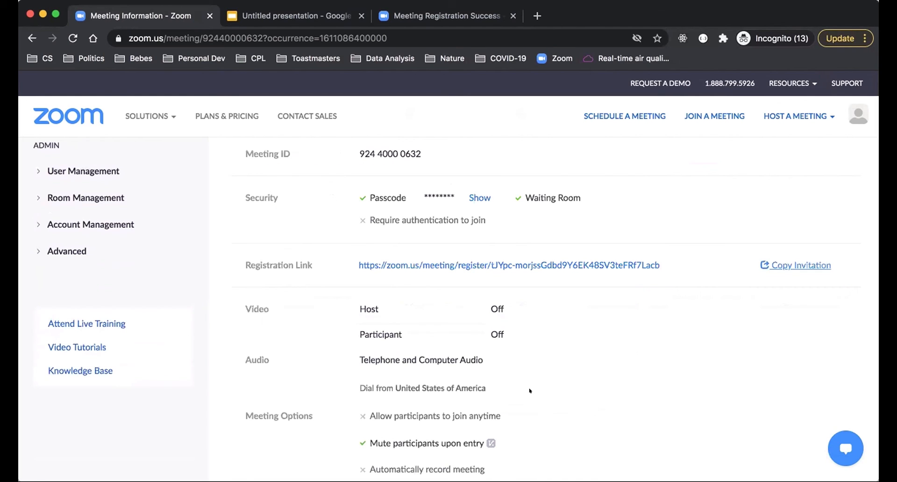
scroll(530, 390, "up", 5)
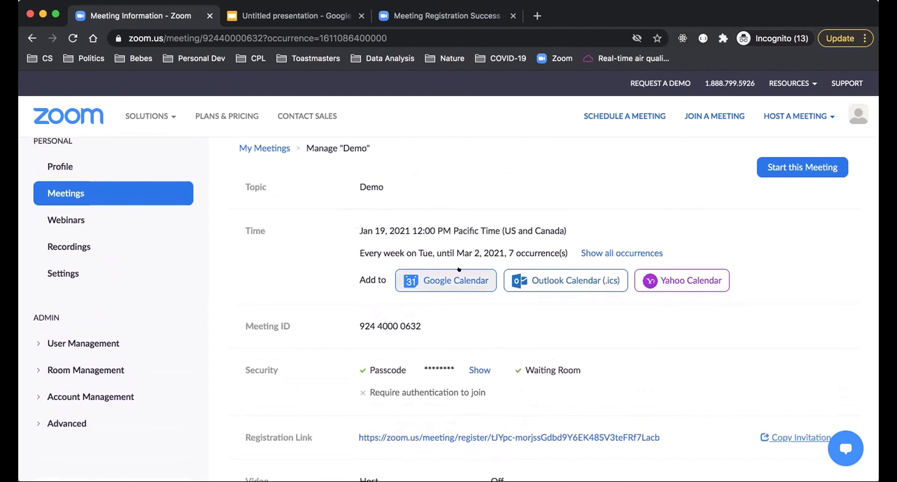